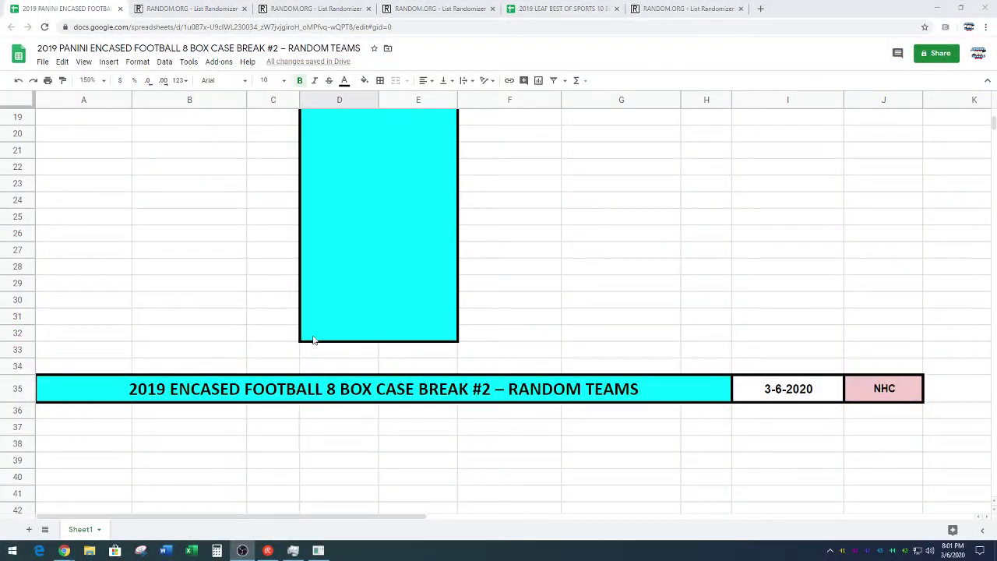
- Select the 27 participant names in A51:A77 under SPOTS to copy them
{"action": "scroll", "coordinate": [314, 340], "scroll_direction": "down", "scroll_amount": 4}
{"action": "scroll", "coordinate": [186, 322], "scroll_direction": "down", "scroll_amount": 5}
{"action": "scroll", "coordinate": [197, 324], "scroll_direction": "down", "scroll_amount": 2}
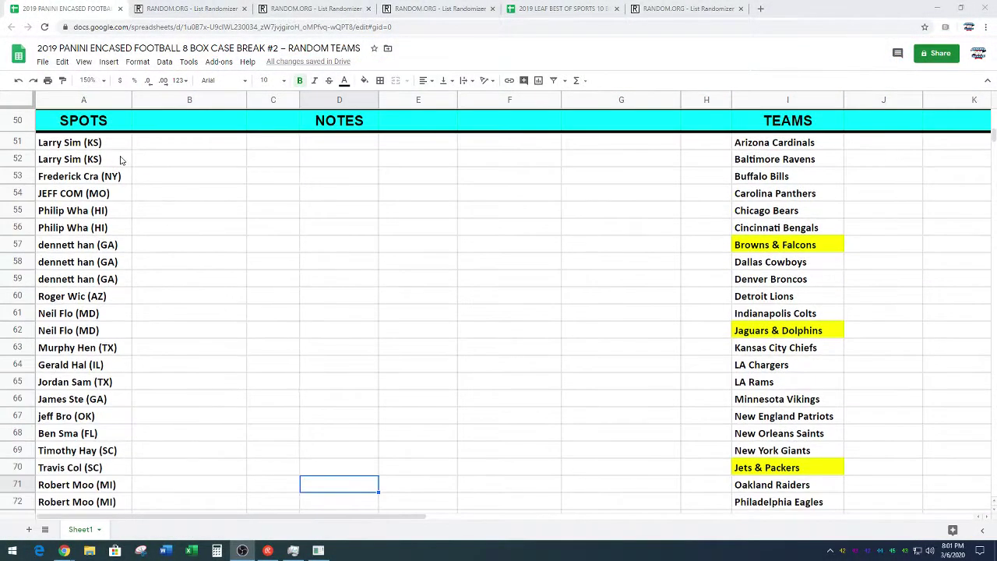
{"action": "left_click_drag", "start_coordinate": [101, 143], "coordinate": [95, 504]}
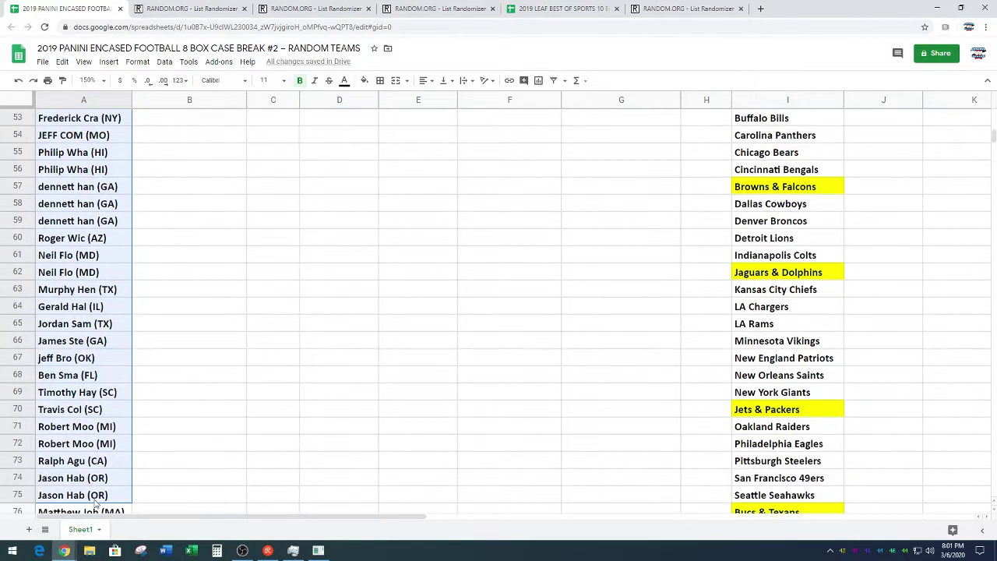
{"action": "left_click_drag", "start_coordinate": [95, 505], "coordinate": [90, 430]}
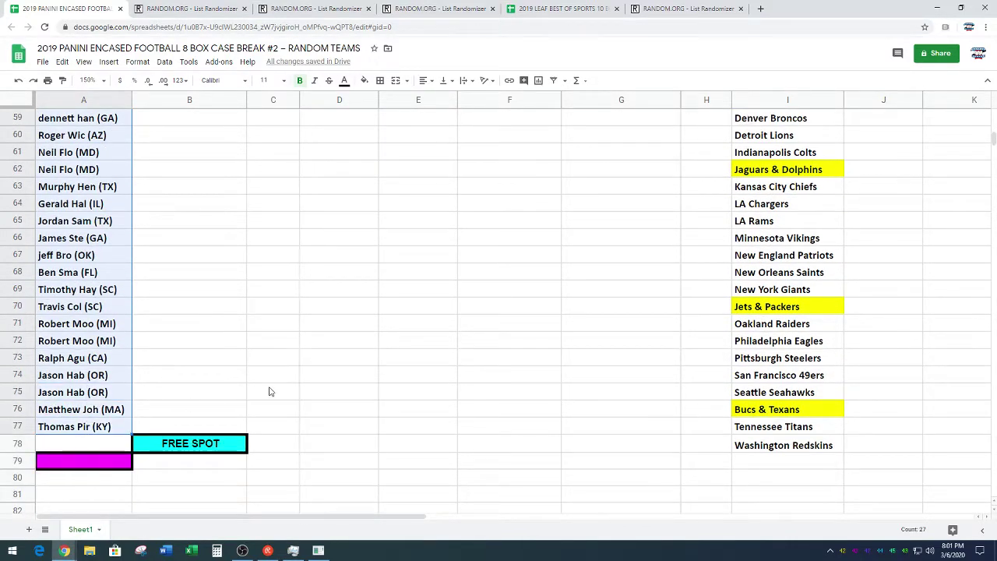
{"action": "scroll", "coordinate": [253, 346], "scroll_direction": "up", "scroll_amount": 1}
{"action": "scroll", "coordinate": [251, 343], "scroll_direction": "up", "scroll_amount": 2}
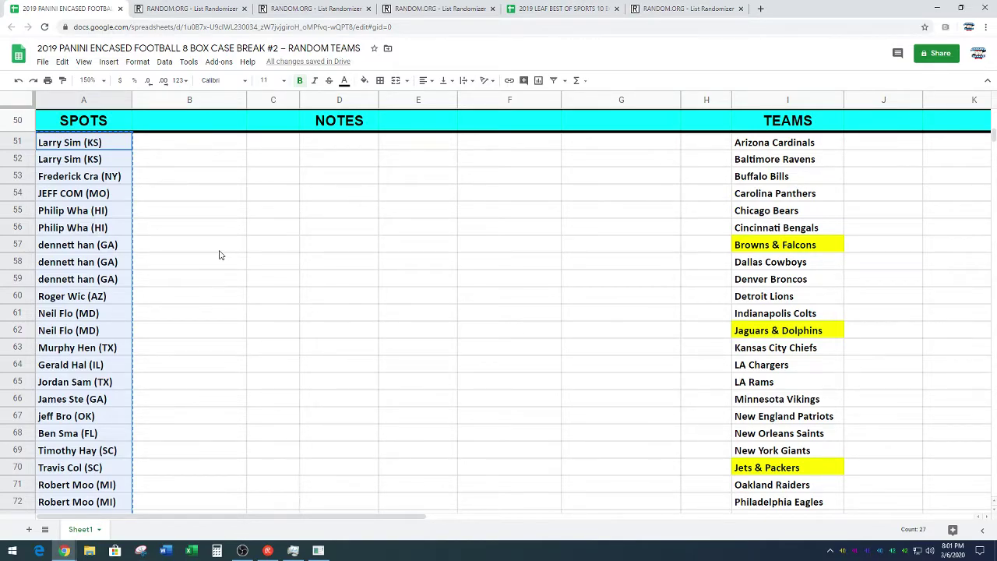
{"action": "scroll", "coordinate": [222, 249], "scroll_direction": "down", "scroll_amount": 3}
{"action": "scroll", "coordinate": [223, 246], "scroll_direction": "up", "scroll_amount": 3}
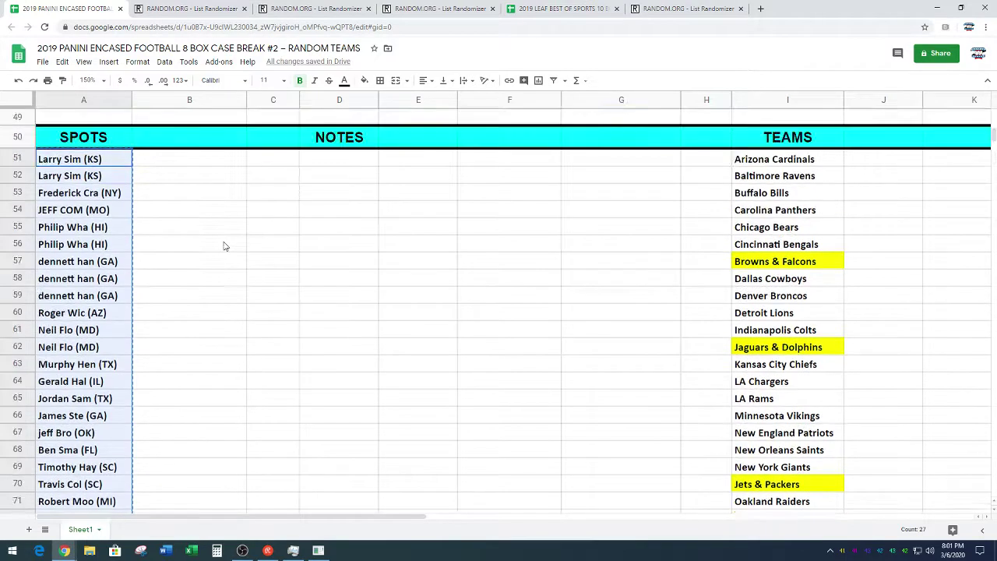
- Paste the 27 names into the RANDOM.ORG list box and randomize them once
{"action": "left_click", "coordinate": [192, 8]}
{"action": "scroll", "coordinate": [85, 274], "scroll_direction": "down", "scroll_amount": 2}
{"action": "left_click", "coordinate": [190, 282]}
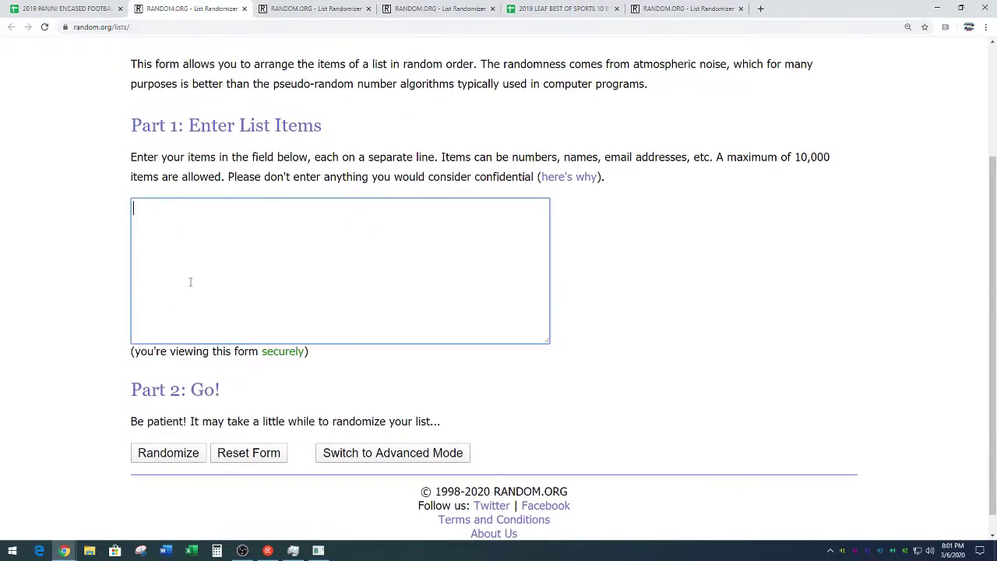
{"action": "right_click", "coordinate": [190, 281]}
{"action": "left_click", "coordinate": [204, 365]}
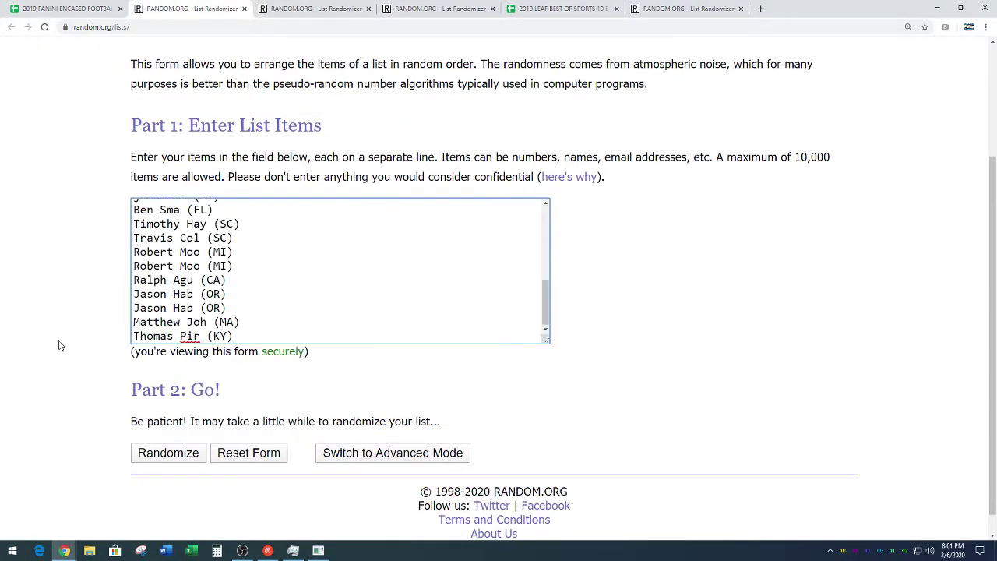
{"action": "left_click", "coordinate": [152, 454]}
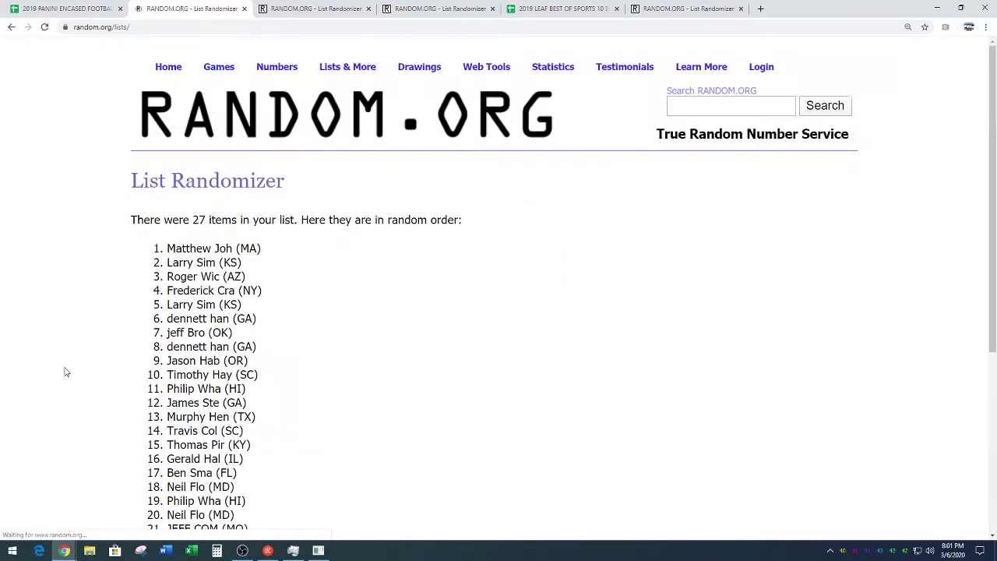
- Re-randomize the name list until the counter reads 8 times
{"action": "scroll", "coordinate": [64, 372], "scroll_direction": "down", "scroll_amount": 4}
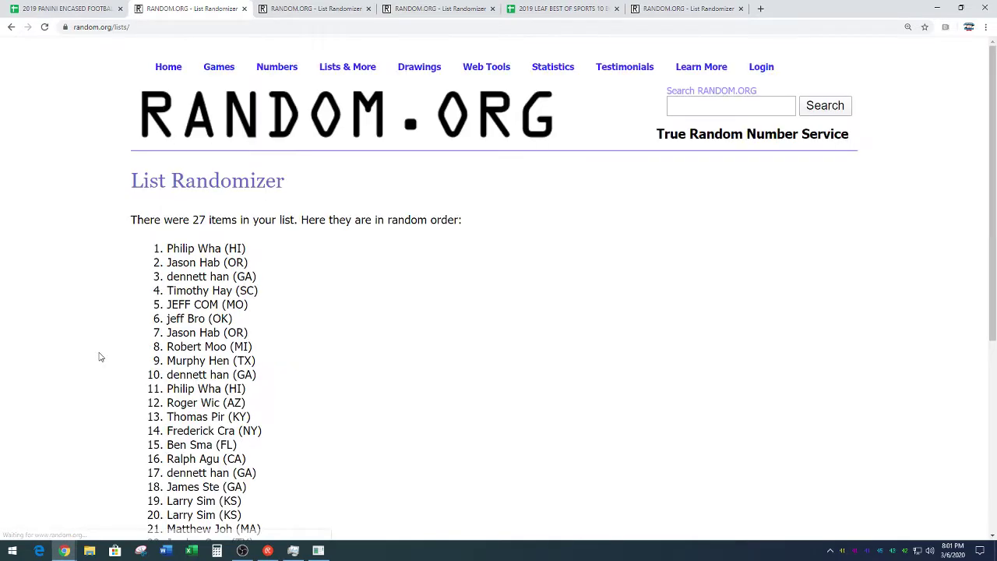
{"action": "scroll", "coordinate": [98, 356], "scroll_direction": "down", "scroll_amount": 2}
{"action": "scroll", "coordinate": [96, 358], "scroll_direction": "down", "scroll_amount": 3}
{"action": "left_click", "coordinate": [136, 429]}
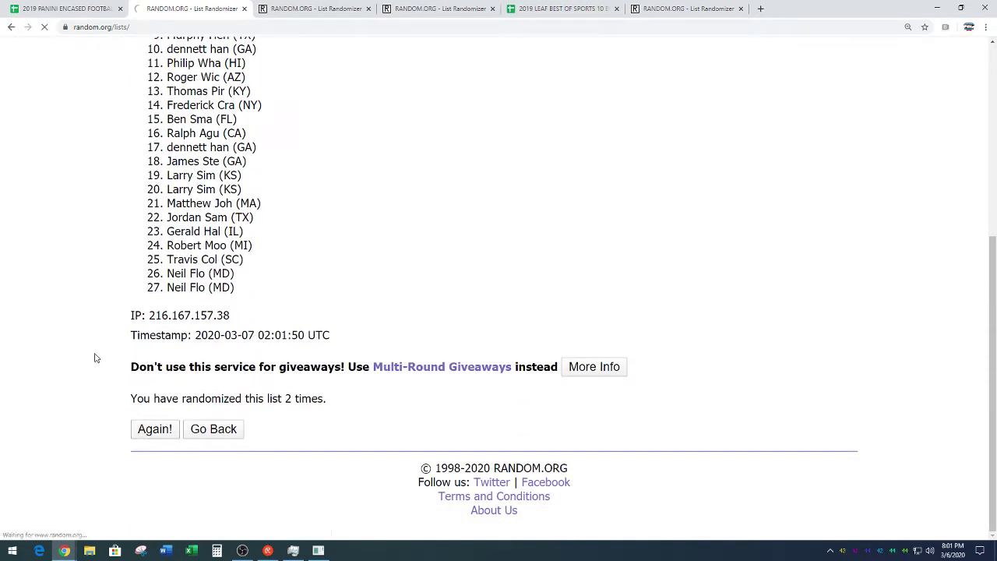
{"action": "left_click", "coordinate": [146, 427]}
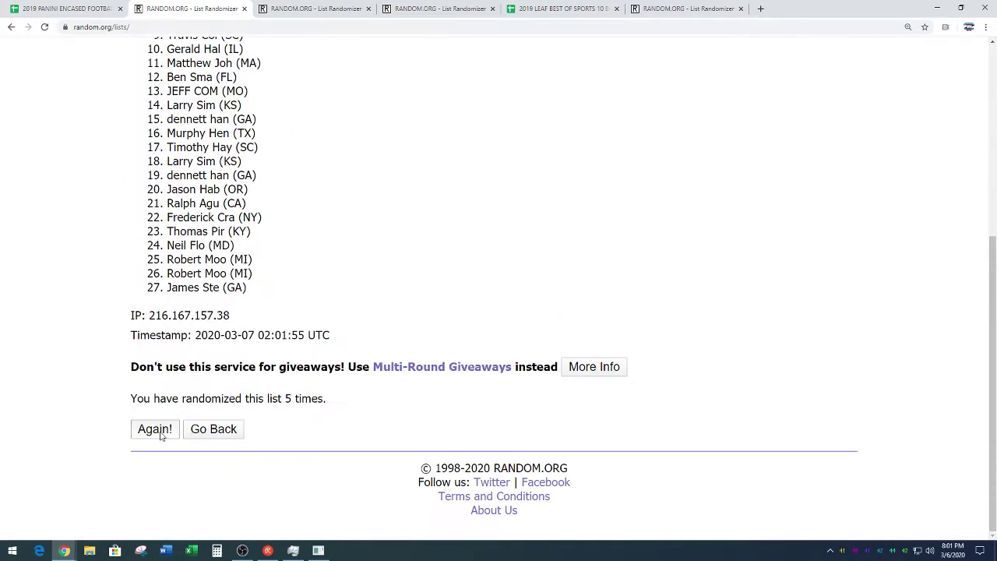
{"action": "left_click", "coordinate": [151, 429]}
{"action": "scroll", "coordinate": [106, 340], "scroll_direction": "down", "scroll_amount": 5}
{"action": "left_click", "coordinate": [151, 429]}
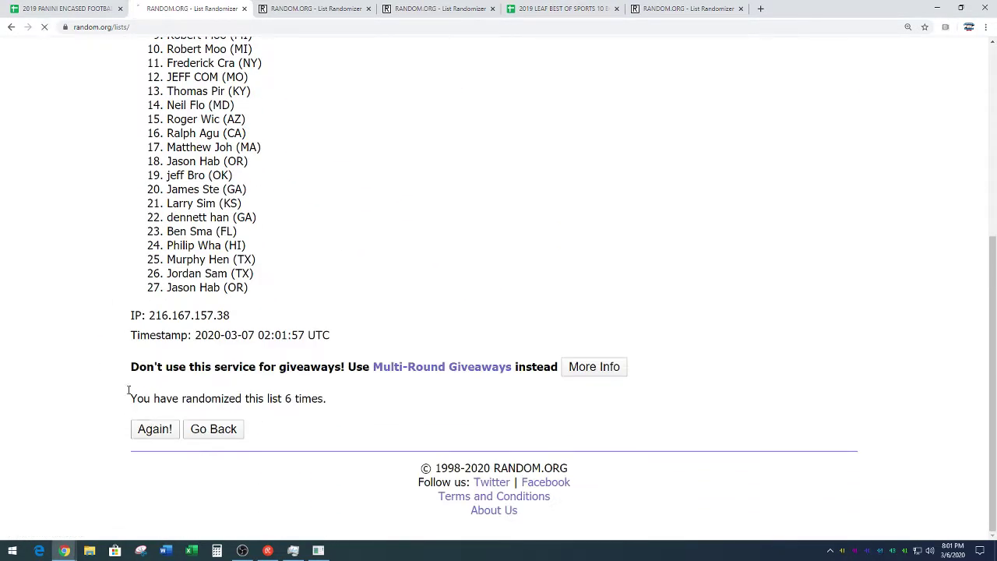
{"action": "scroll", "coordinate": [92, 303], "scroll_direction": "down", "scroll_amount": 5}
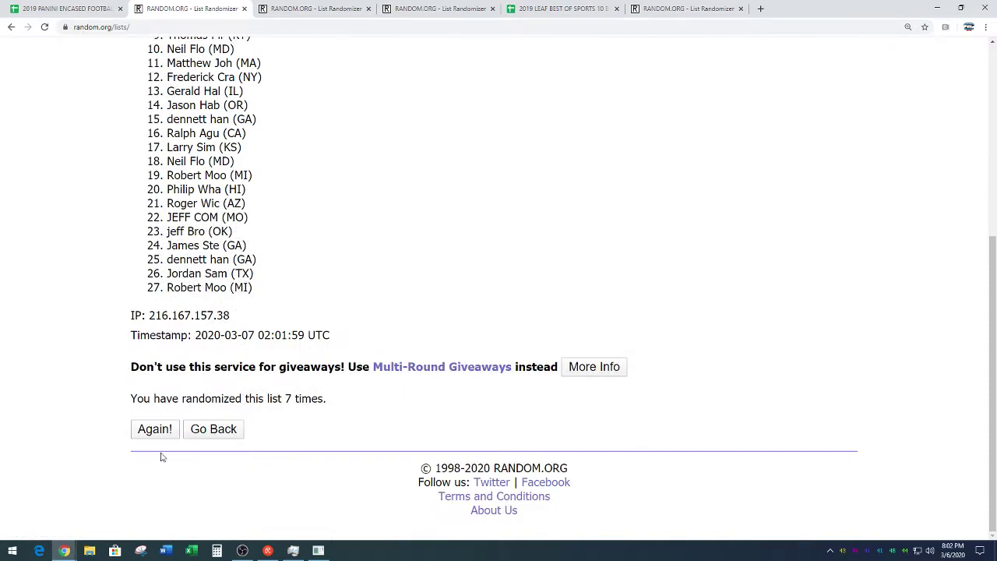
{"action": "left_click", "coordinate": [155, 429]}
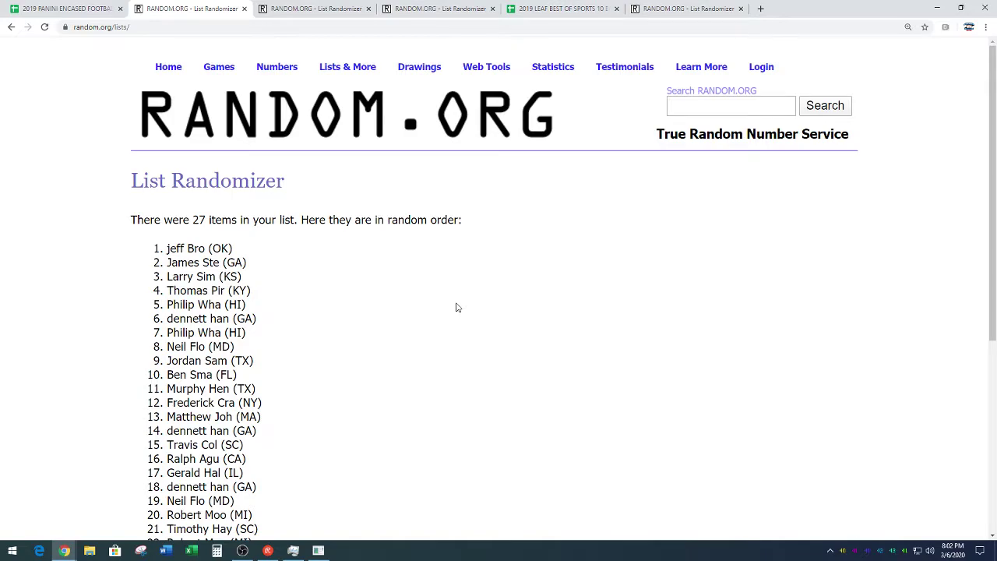
{"action": "scroll", "coordinate": [451, 280], "scroll_direction": "down", "scroll_amount": 4}
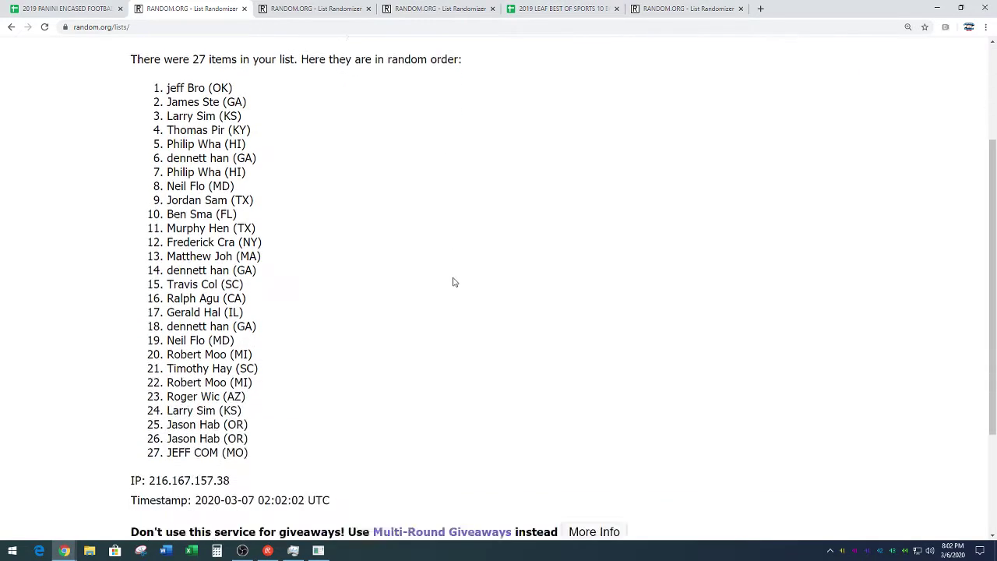
{"action": "left_click_drag", "start_coordinate": [285, 411], "coordinate": [383, 420]}
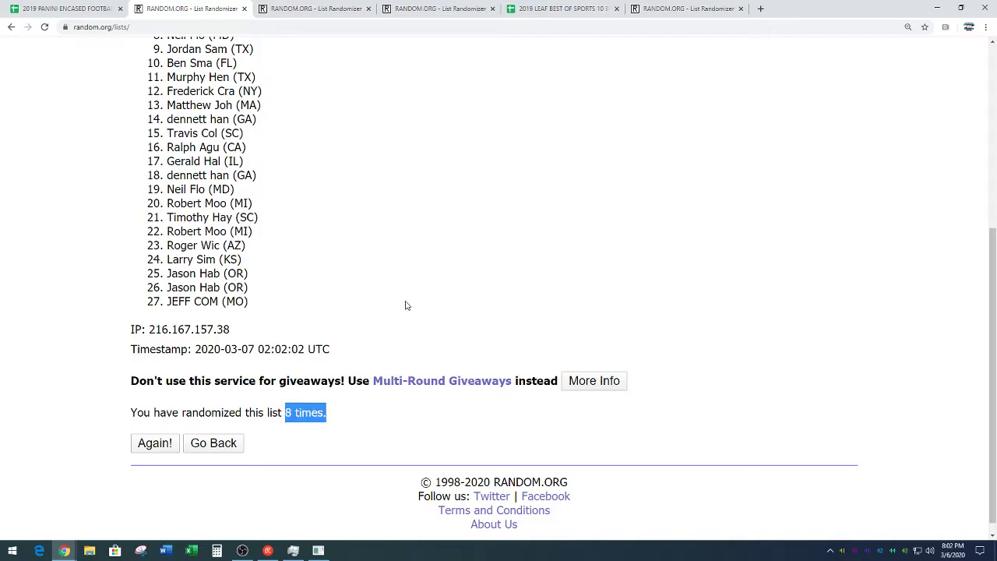
{"action": "left_click", "coordinate": [414, 275]}
{"action": "scroll", "coordinate": [426, 285], "scroll_direction": "up", "scroll_amount": 2}
{"action": "left_click", "coordinate": [55, 9]}
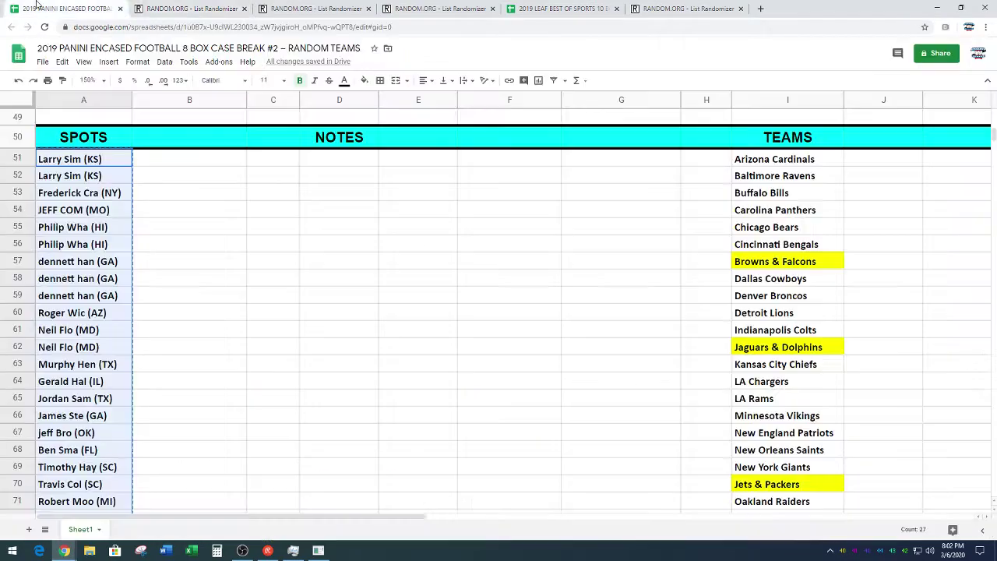
{"action": "left_click", "coordinate": [235, 231]}
{"action": "scroll", "coordinate": [300, 294], "scroll_direction": "down", "scroll_amount": 1}
{"action": "scroll", "coordinate": [297, 294], "scroll_direction": "down", "scroll_amount": 2}
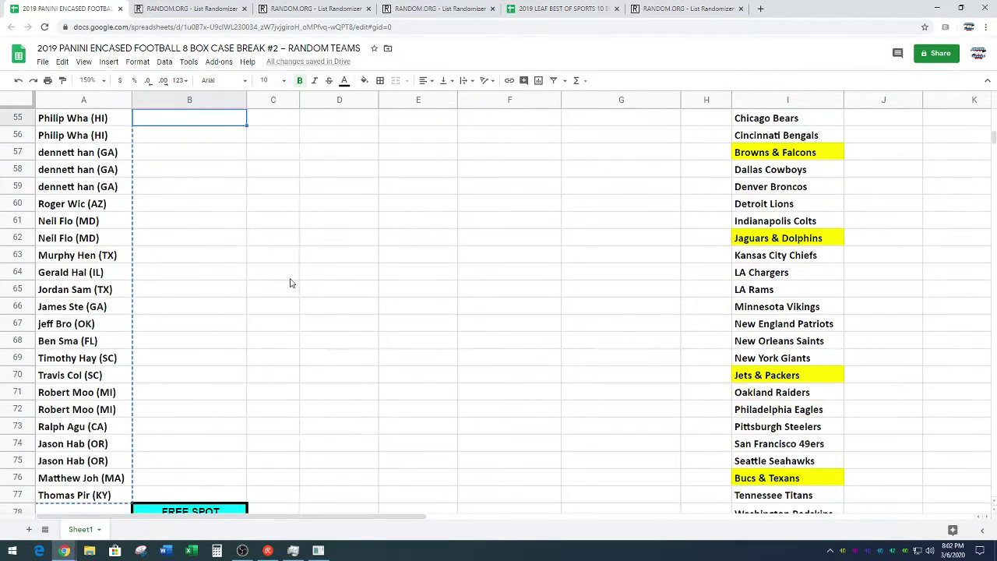
{"action": "scroll", "coordinate": [292, 284], "scroll_direction": "down", "scroll_amount": 1}
{"action": "scroll", "coordinate": [257, 312], "scroll_direction": "up", "scroll_amount": 1}
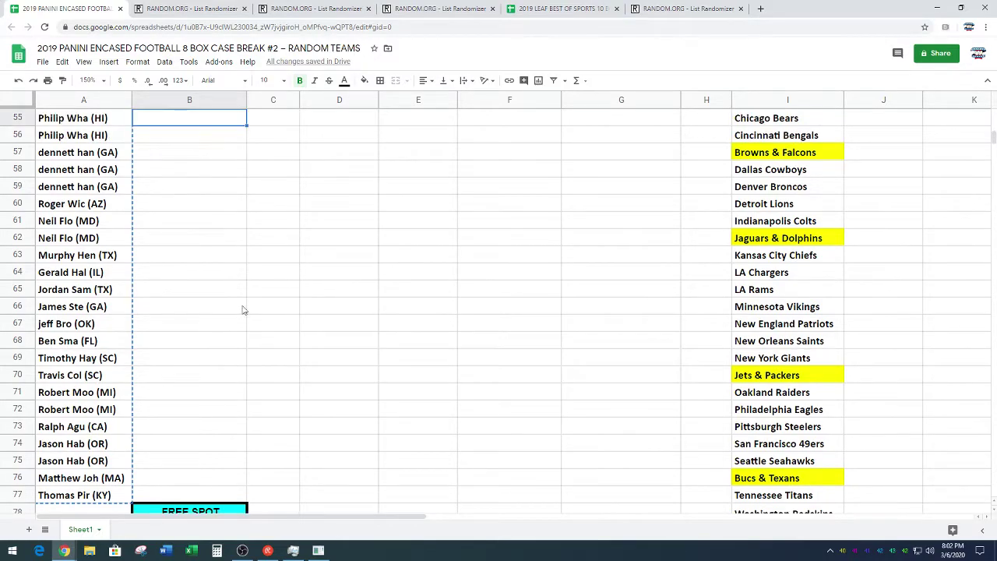
{"action": "left_click", "coordinate": [122, 325]}
{"action": "key", "text": "ctrl+c"}
{"action": "scroll", "coordinate": [202, 342], "scroll_direction": "down", "scroll_amount": 2}
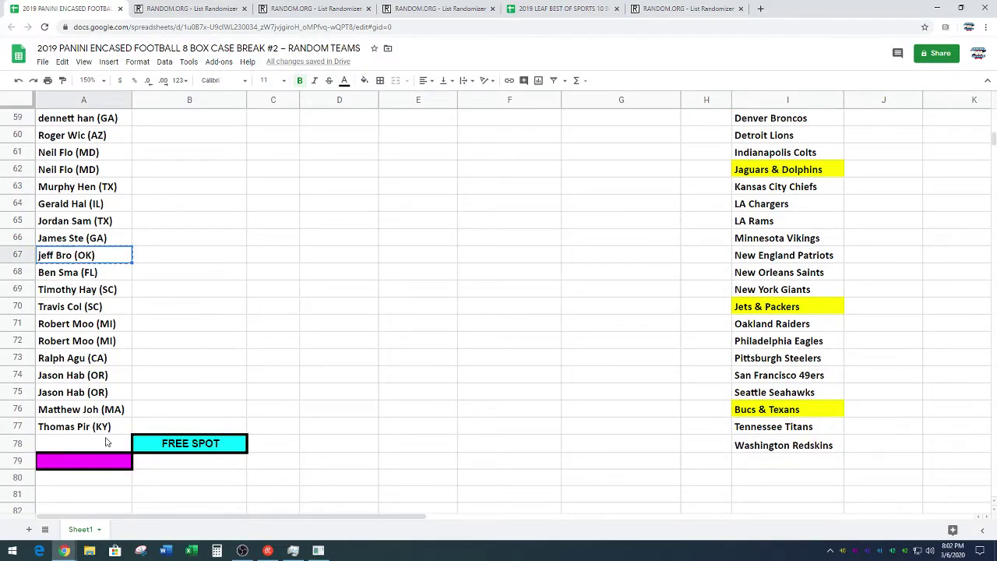
{"action": "key", "text": "ctrl+Down"}
{"action": "key", "text": "Down"}
{"action": "key", "text": "ctrl+v"}
{"action": "left_click", "coordinate": [225, 328]}
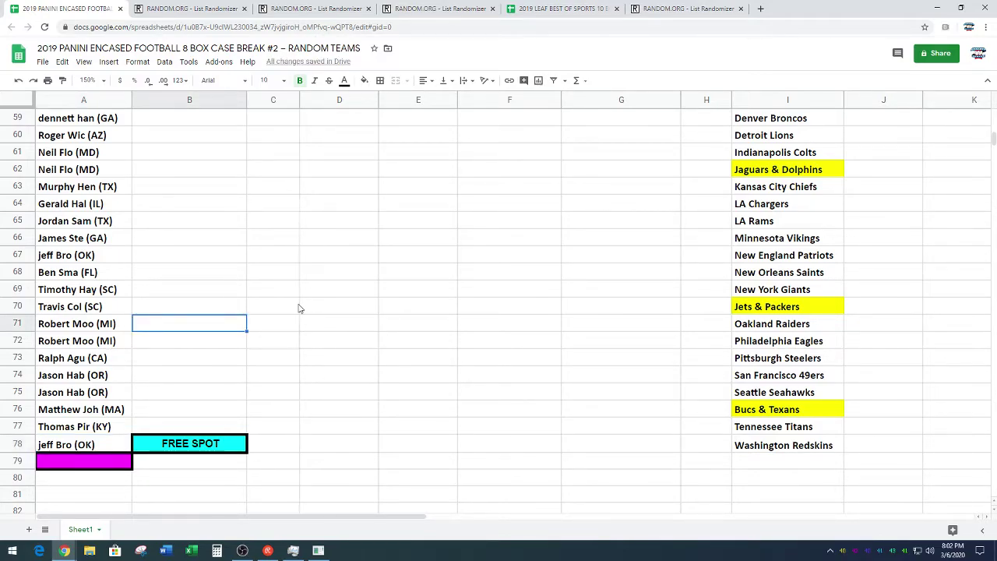
- Copy the 28 participant names in A51:A78
{"action": "scroll", "coordinate": [300, 308], "scroll_direction": "up", "scroll_amount": 1}
{"action": "scroll", "coordinate": [303, 305], "scroll_direction": "up", "scroll_amount": 1}
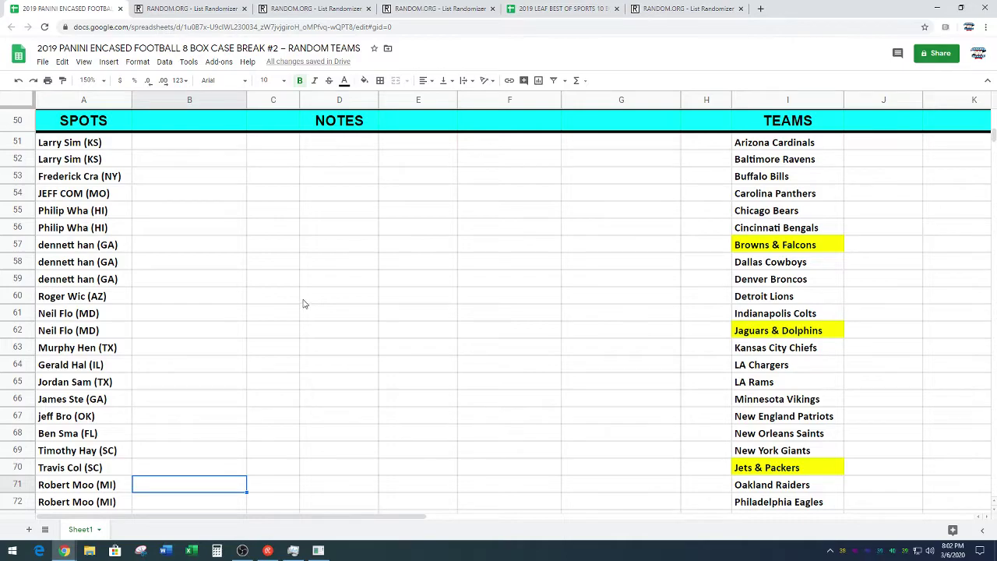
{"action": "left_click_drag", "start_coordinate": [118, 145], "coordinate": [102, 515]}
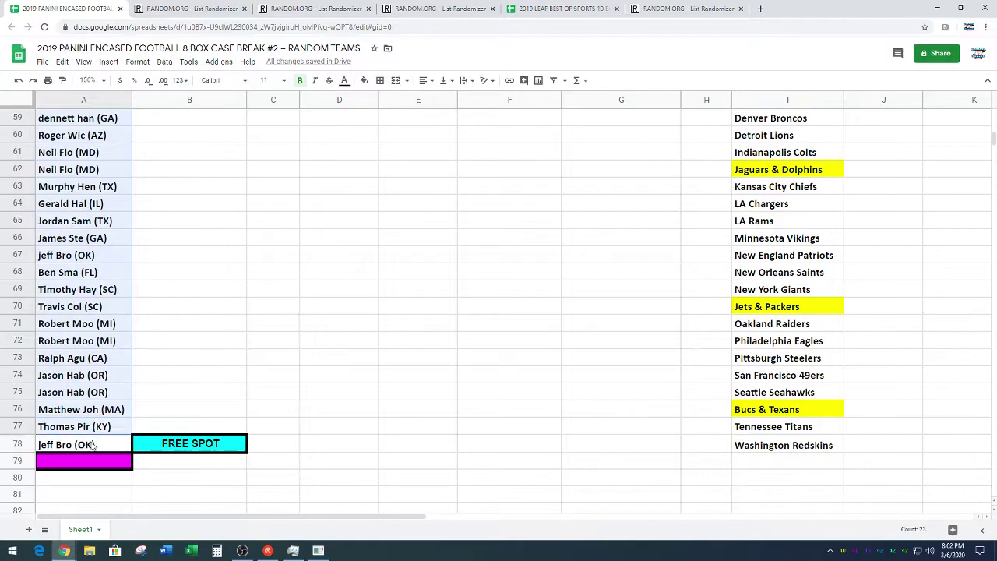
{"action": "left_click_drag", "start_coordinate": [102, 515], "coordinate": [96, 446]}
{"action": "key", "text": "ctrl+c"}
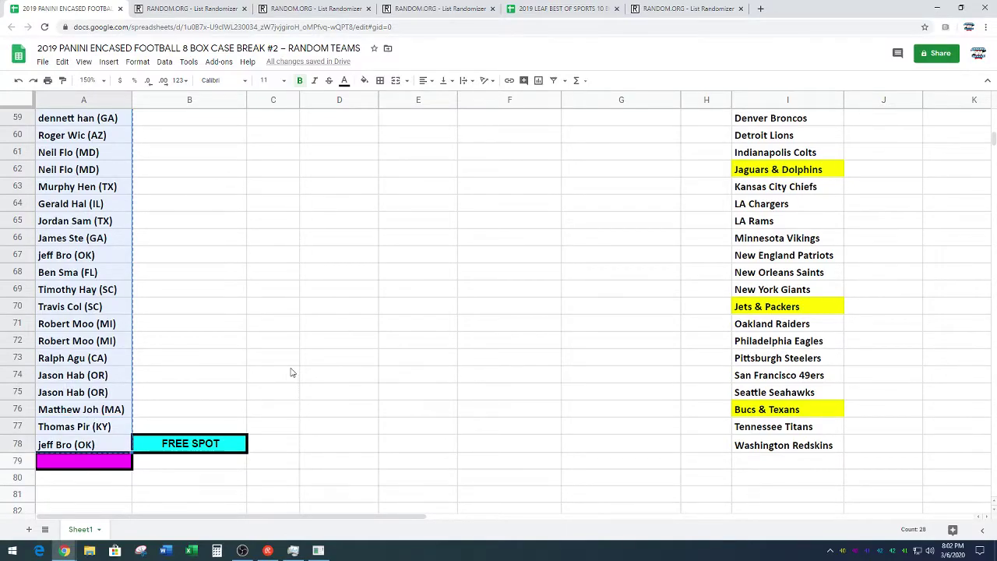
- Paste the 28 names into RANDOM.ORG and shuffle them eight times
{"action": "left_click", "coordinate": [294, 11]}
{"action": "scroll", "coordinate": [106, 257], "scroll_direction": "down", "scroll_amount": 2}
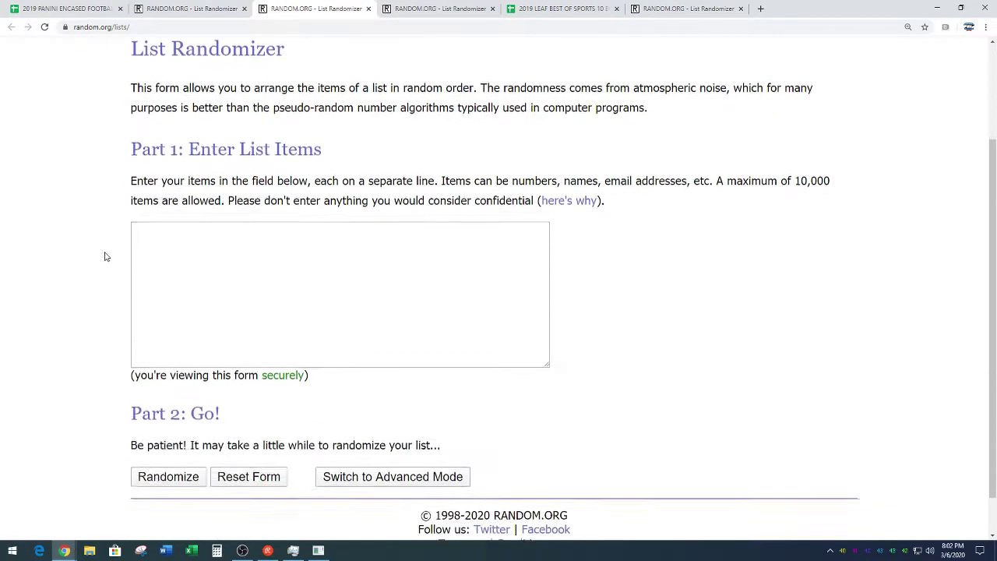
{"action": "scroll", "coordinate": [107, 257], "scroll_direction": "down", "scroll_amount": 1}
{"action": "right_click", "coordinate": [187, 222]}
{"action": "left_click", "coordinate": [204, 303]}
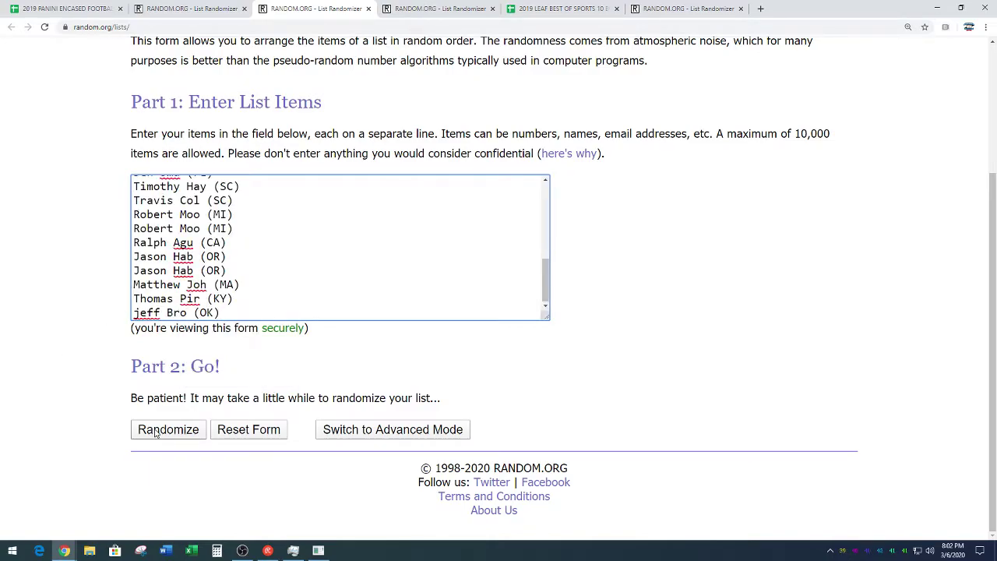
{"action": "left_click", "coordinate": [156, 432]}
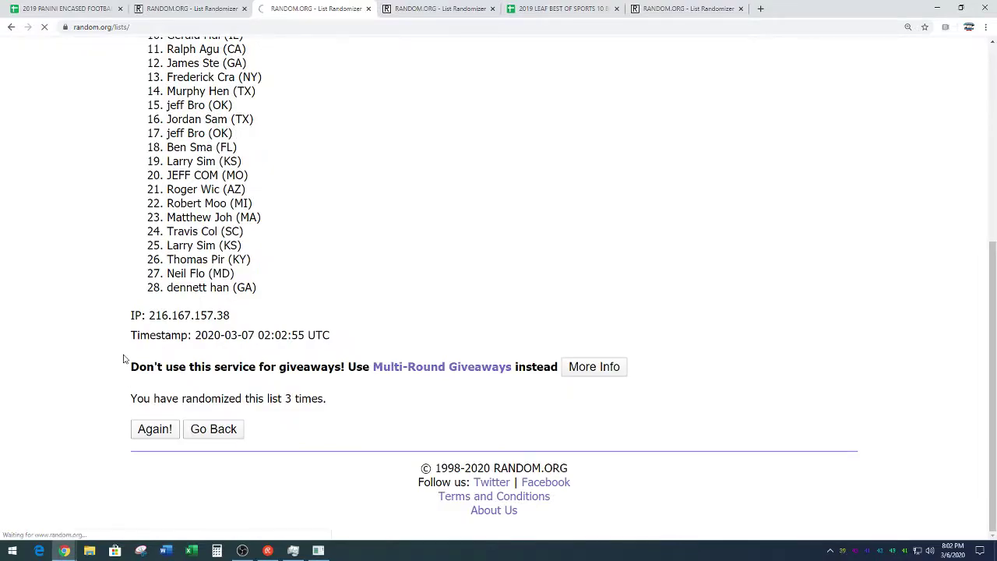
{"action": "left_click", "coordinate": [145, 429]}
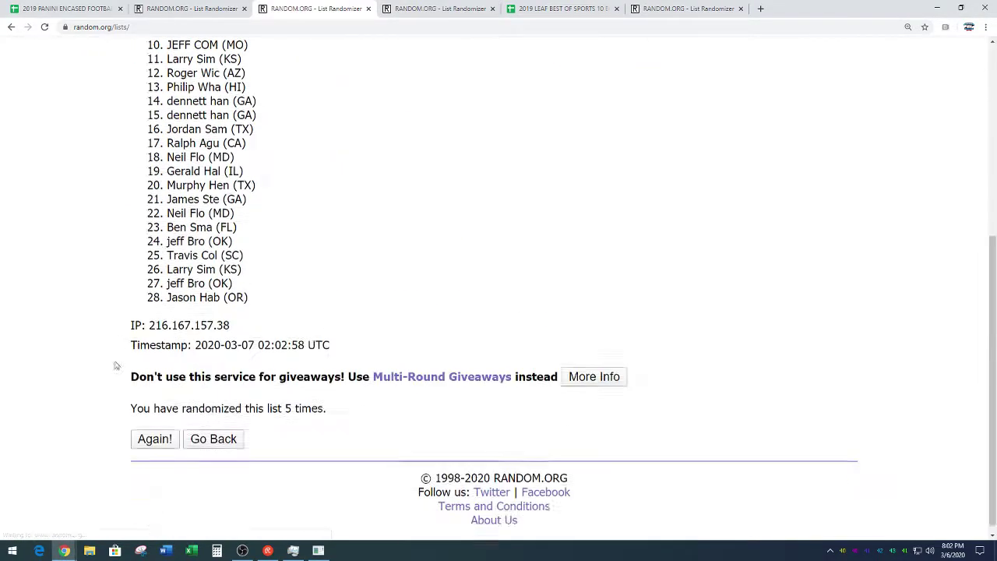
{"action": "left_click", "coordinate": [139, 428]}
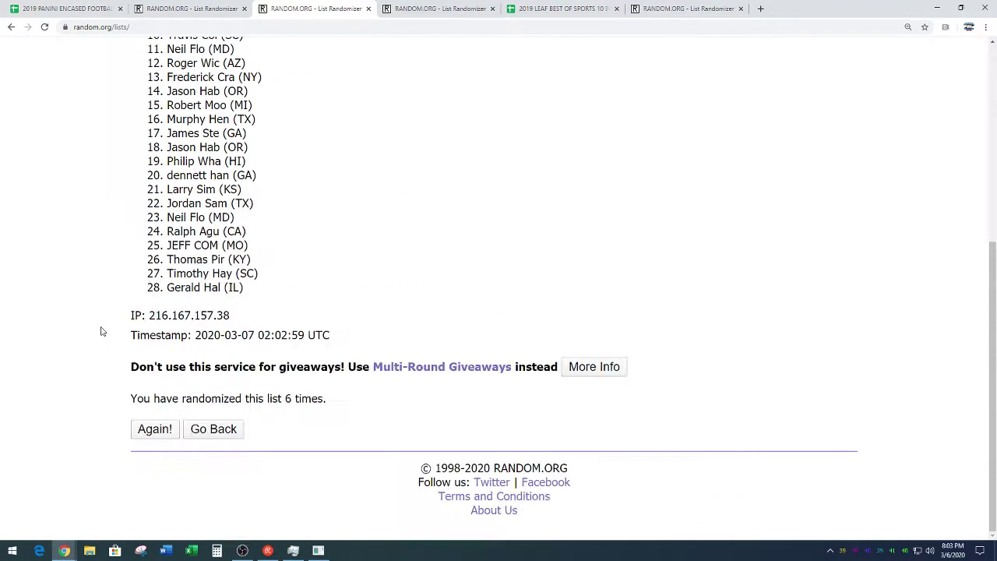
{"action": "left_click", "coordinate": [148, 428]}
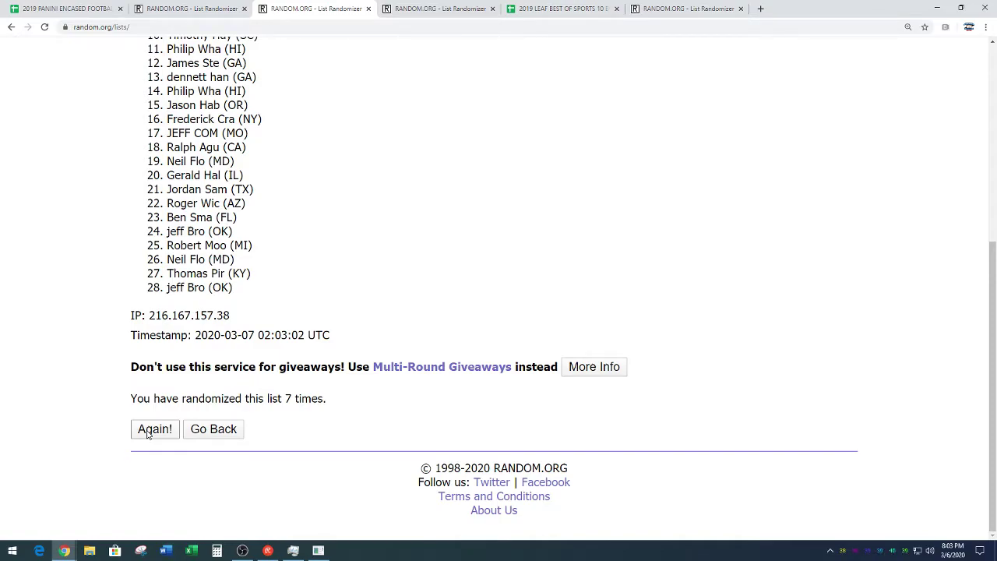
{"action": "left_click", "coordinate": [154, 430]}
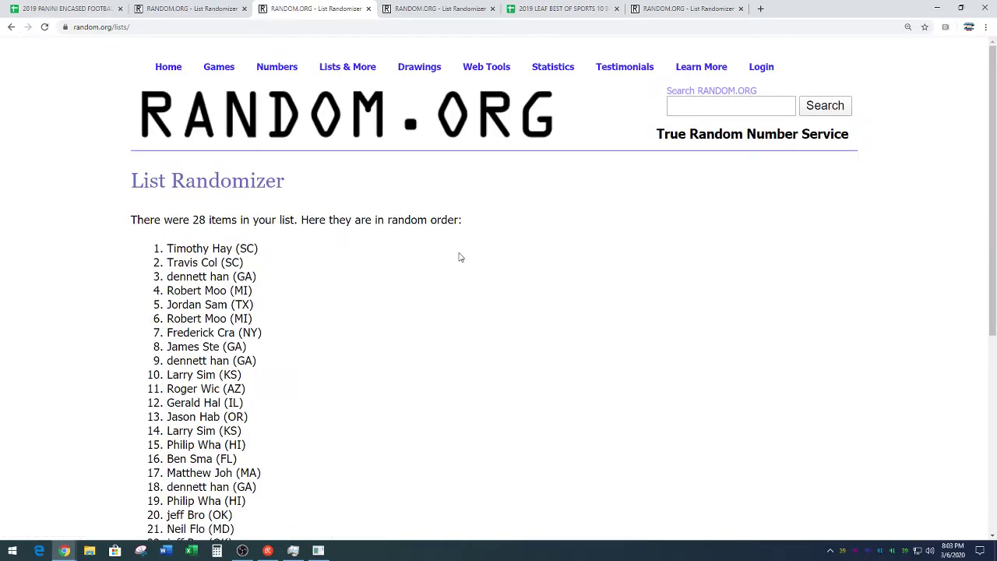
- Copy the final shuffled order of the 28 names and check the 8-times count
{"action": "scroll", "coordinate": [459, 257], "scroll_direction": "down", "scroll_amount": 2}
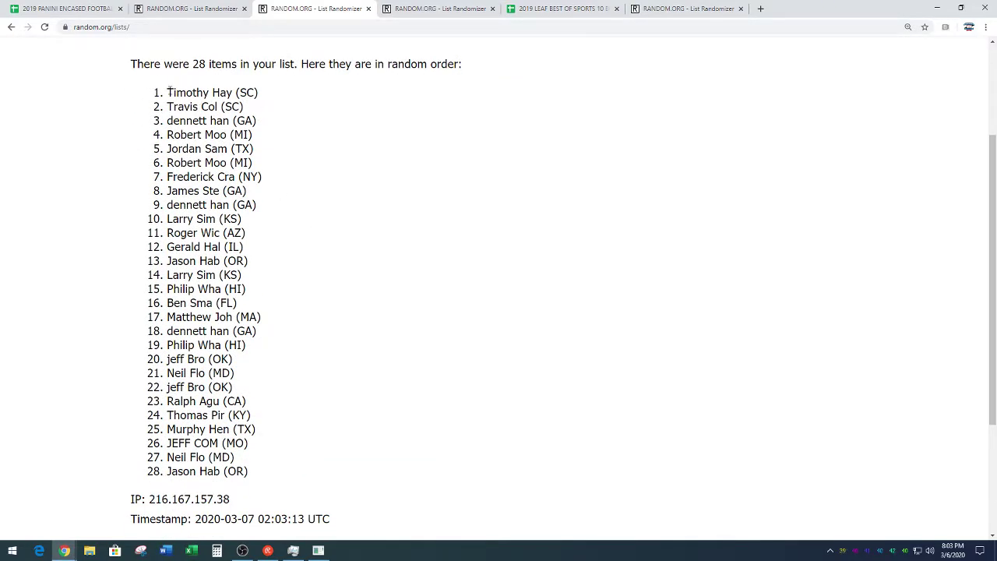
{"action": "left_click_drag", "start_coordinate": [167, 92], "coordinate": [259, 472]}
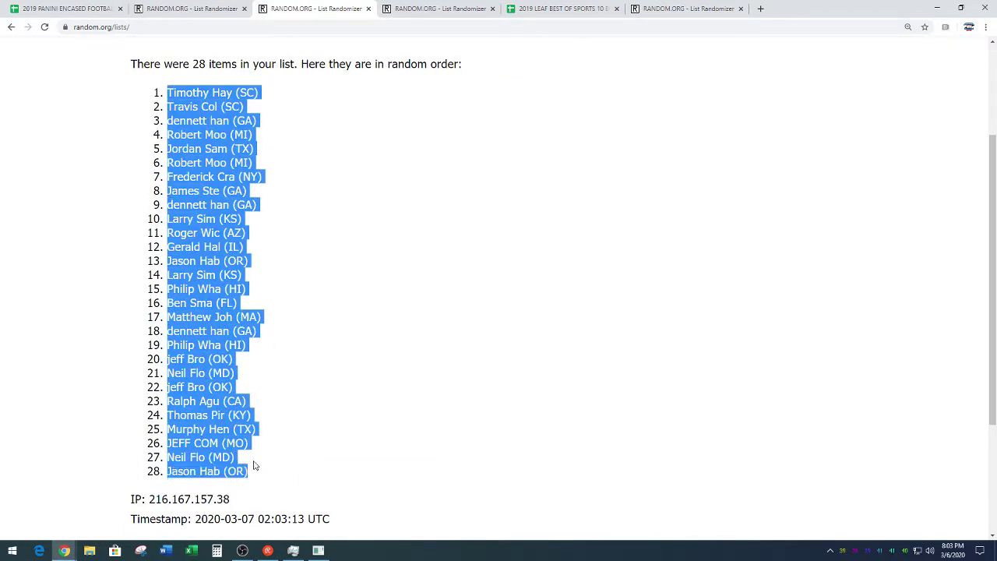
{"action": "right_click", "coordinate": [215, 414]}
{"action": "left_click", "coordinate": [257, 415]}
{"action": "left_click", "coordinate": [314, 394]}
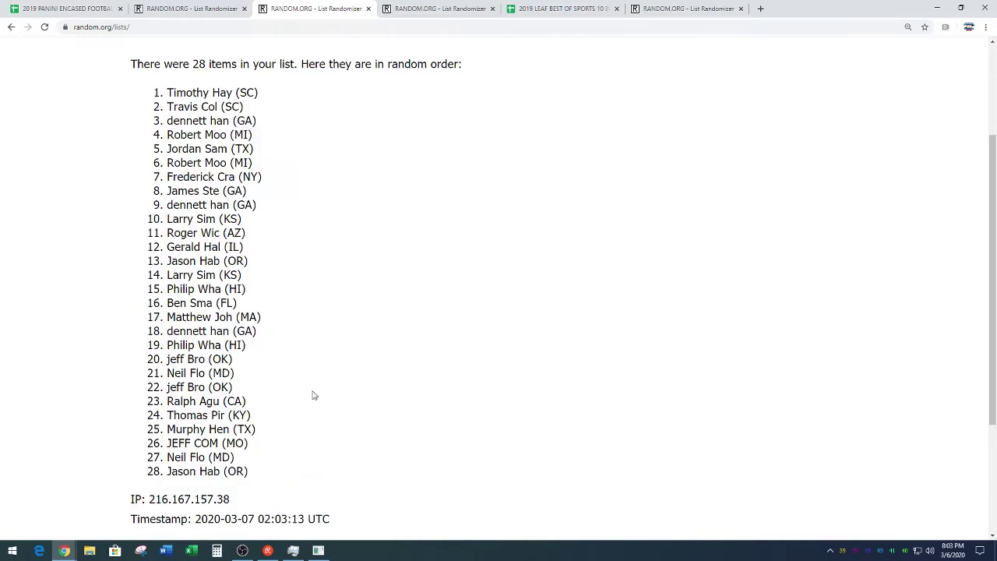
{"action": "scroll", "coordinate": [328, 433], "scroll_direction": "down", "scroll_amount": 3}
{"action": "left_click_drag", "start_coordinate": [284, 399], "coordinate": [349, 382]}
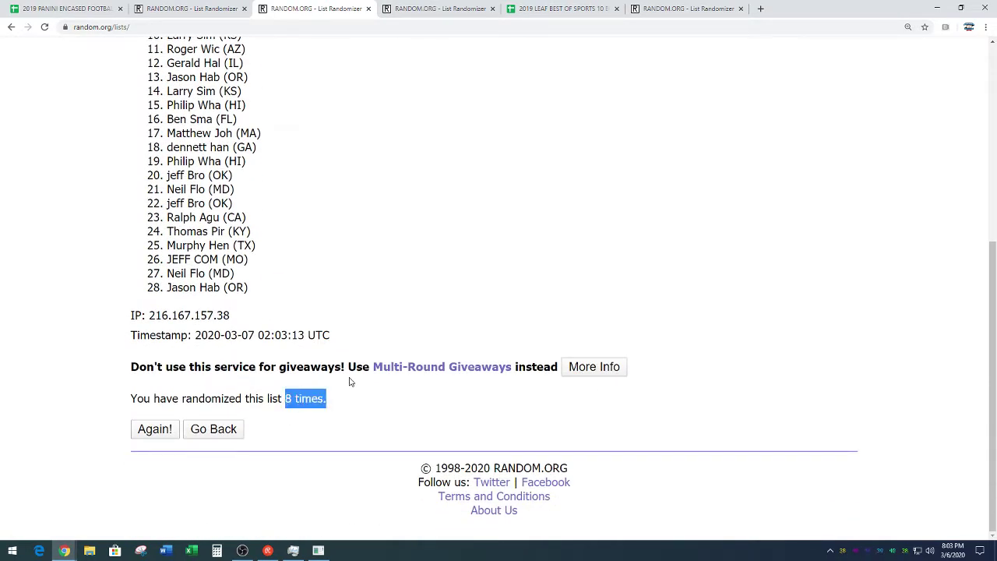
{"action": "left_click", "coordinate": [371, 279]}
{"action": "scroll", "coordinate": [372, 278], "scroll_direction": "up", "scroll_amount": 3}
- Paste the shuffled names into column A starting at A1
{"action": "left_click", "coordinate": [66, 9]}
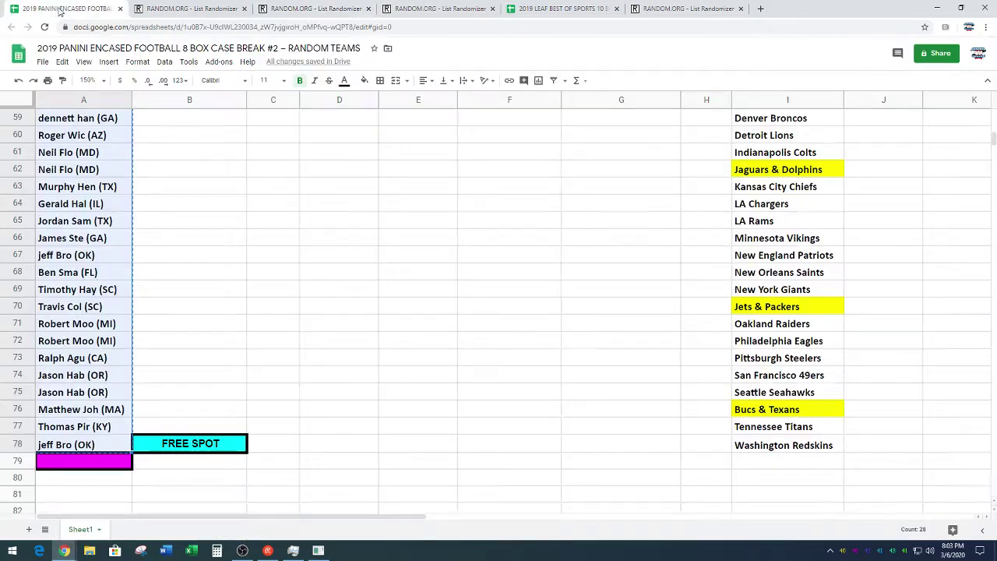
{"action": "scroll", "coordinate": [245, 349], "scroll_direction": "up", "scroll_amount": 2}
{"action": "scroll", "coordinate": [245, 349], "scroll_direction": "up", "scroll_amount": 5}
{"action": "scroll", "coordinate": [247, 347], "scroll_direction": "up", "scroll_amount": 3}
{"action": "scroll", "coordinate": [245, 347], "scroll_direction": "up", "scroll_amount": 5}
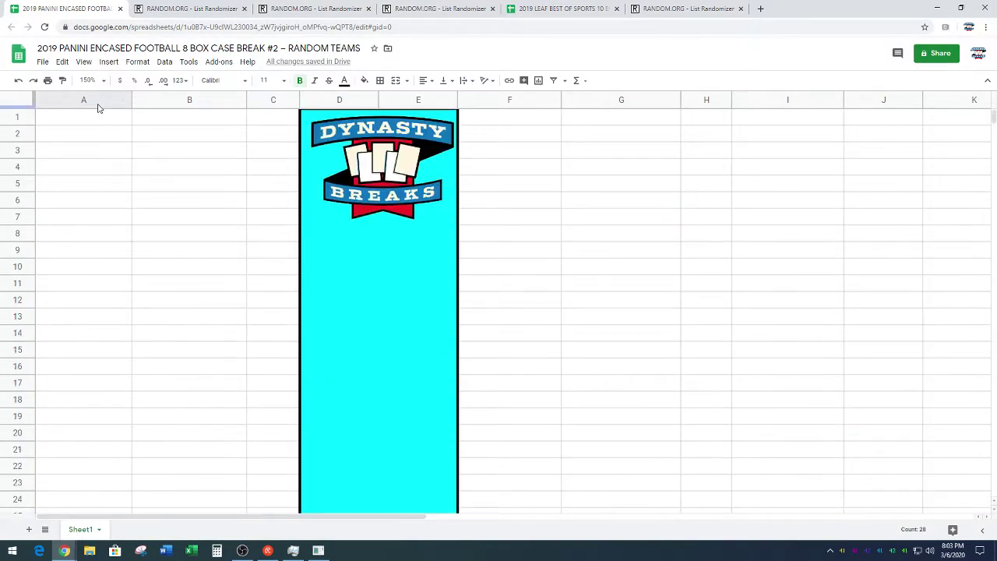
{"action": "left_click", "coordinate": [98, 118]}
{"action": "key", "text": "ctrl+v"}
- Move the second 14 names (A15:A28) to column F starting at F1
{"action": "left_click", "coordinate": [185, 234]}
{"action": "scroll", "coordinate": [218, 276], "scroll_direction": "down", "scroll_amount": 2}
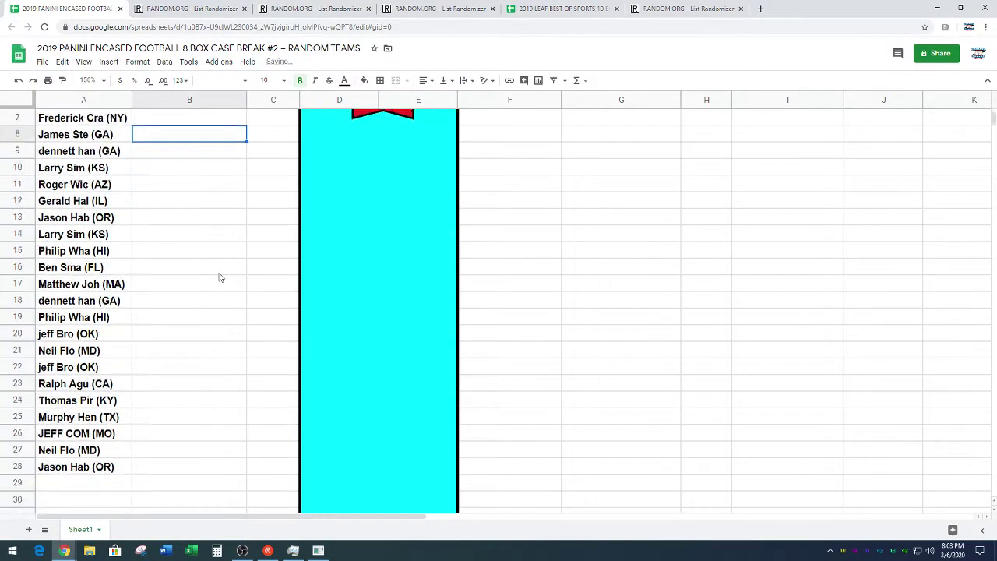
{"action": "mouse_move", "coordinate": [120, 434]}
{"action": "left_mouse_down"}
{"action": "mouse_move", "coordinate": [141, 268]}
{"action": "mouse_move", "coordinate": [102, 219]}
{"action": "left_mouse_up"}
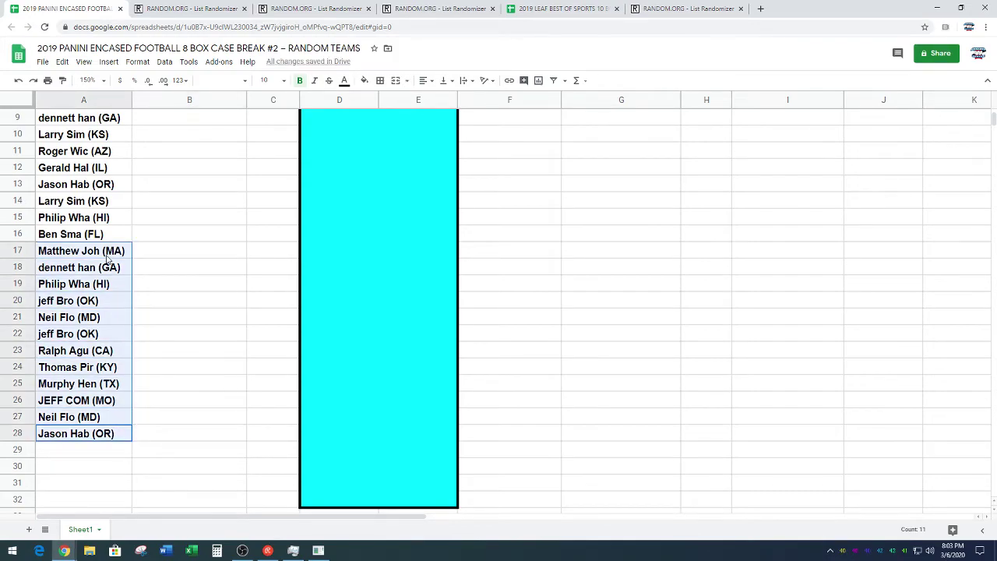
{"action": "key", "text": "ctrl+x"}
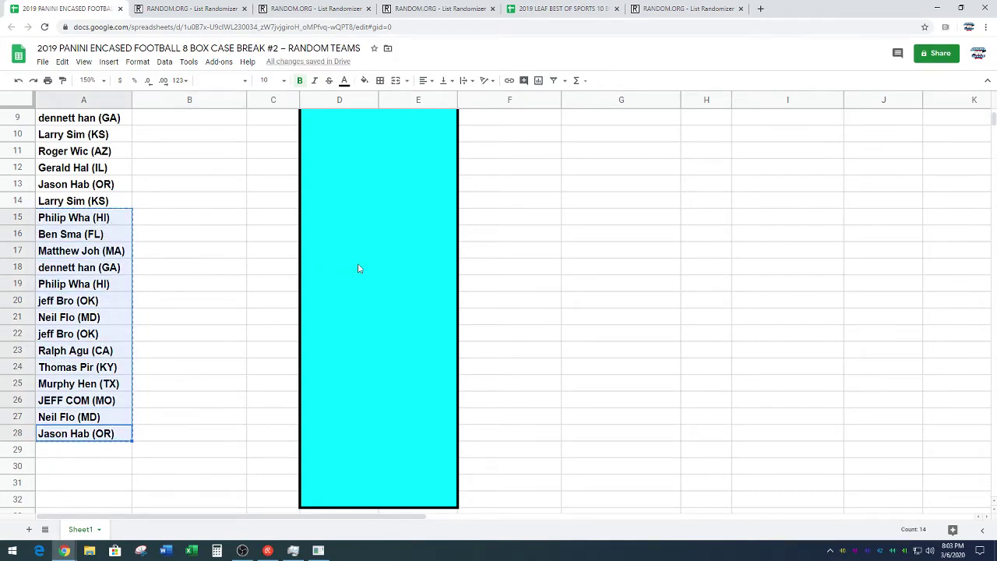
{"action": "scroll", "coordinate": [358, 269], "scroll_direction": "up", "scroll_amount": 2}
{"action": "left_click", "coordinate": [522, 120]}
{"action": "key", "text": "ctrl+v"}
{"action": "left_click", "coordinate": [707, 200]}
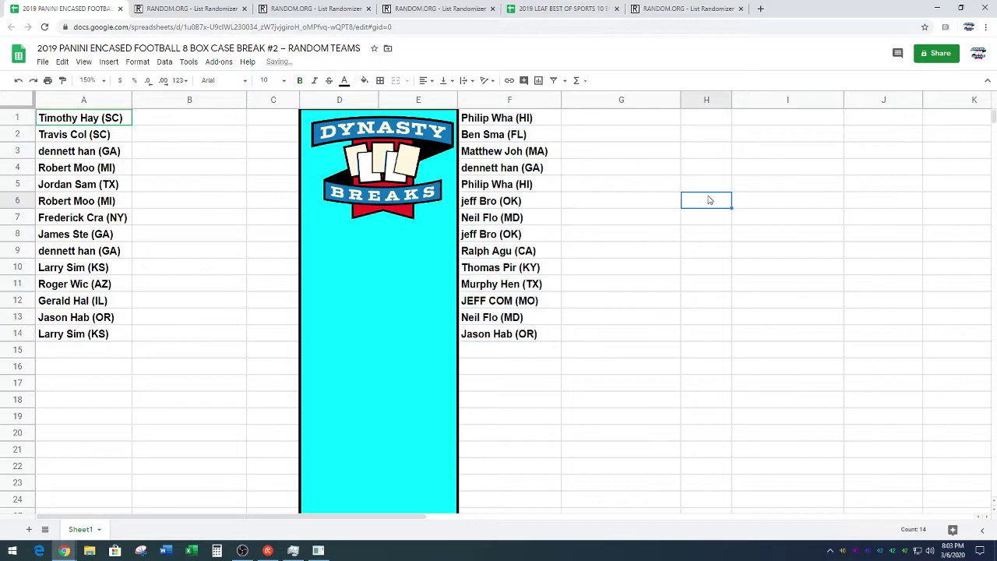
- Copy the 28 team names from I51:I78 under TEAMS
{"action": "scroll", "coordinate": [784, 283], "scroll_direction": "down", "scroll_amount": 3}
{"action": "scroll", "coordinate": [828, 256], "scroll_direction": "down", "scroll_amount": 3}
{"action": "scroll", "coordinate": [922, 257], "scroll_direction": "down", "scroll_amount": 3}
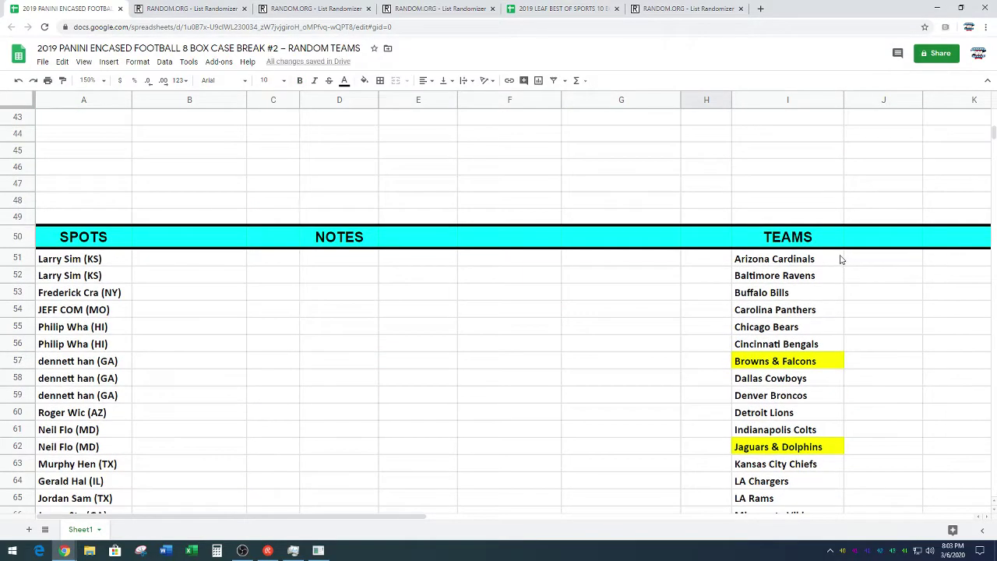
{"action": "mouse_move", "coordinate": [779, 258]}
{"action": "left_mouse_down"}
{"action": "mouse_move", "coordinate": [817, 504]}
{"action": "mouse_move", "coordinate": [796, 308]}
{"action": "mouse_move", "coordinate": [798, 411]}
{"action": "left_mouse_up"}
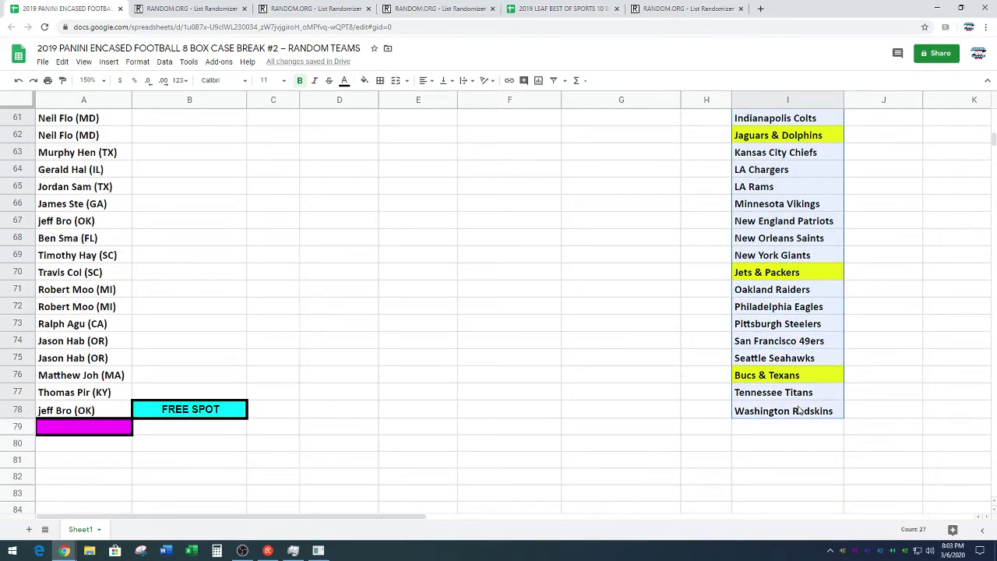
{"action": "key", "text": "ctrl+c"}
{"action": "scroll", "coordinate": [611, 388], "scroll_direction": "up", "scroll_amount": 5}
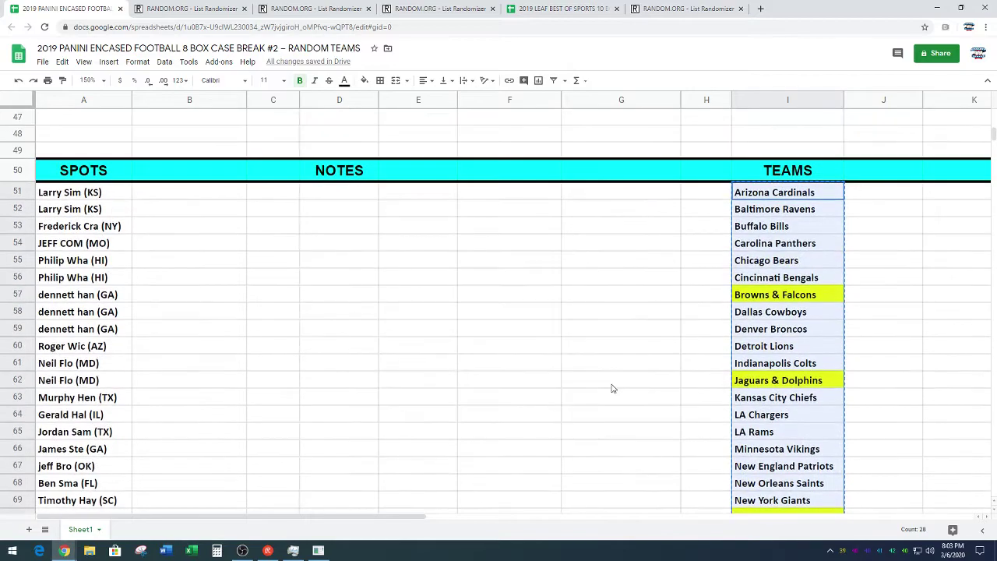
- Paste the 28 team names into the RANDOM.ORG form and randomize them
{"action": "left_click", "coordinate": [438, 11]}
{"action": "scroll", "coordinate": [304, 155], "scroll_direction": "down", "scroll_amount": 3}
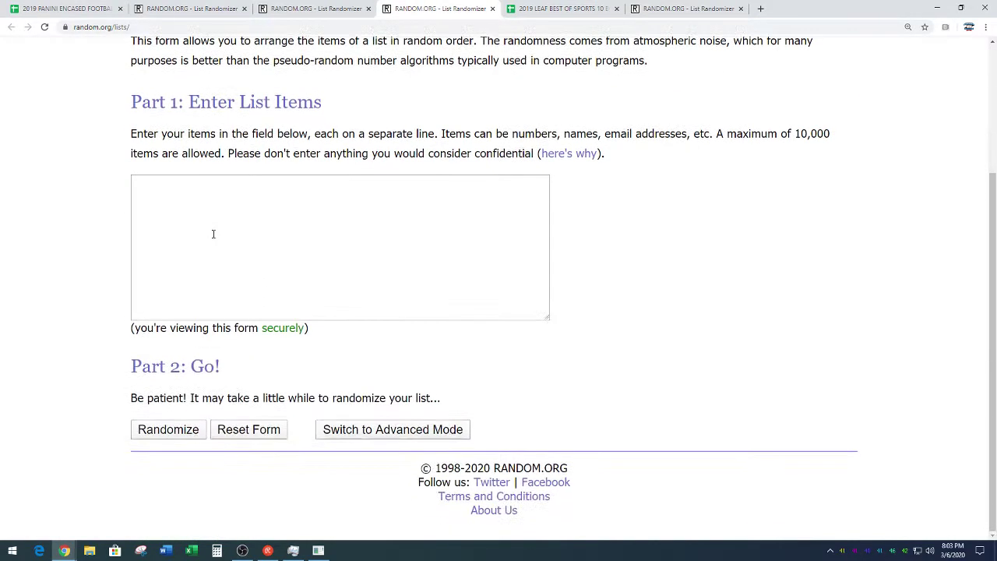
{"action": "right_click", "coordinate": [211, 237]}
{"action": "left_click", "coordinate": [233, 318]}
{"action": "left_click", "coordinate": [156, 430]}
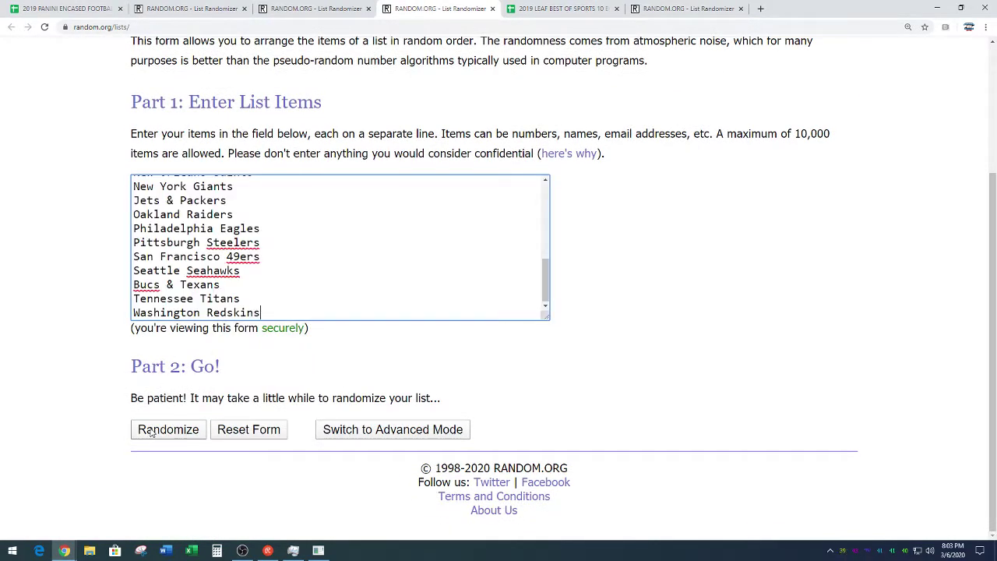
- Reshuffle the team list until it has been randomized 8 times
{"action": "scroll", "coordinate": [49, 356], "scroll_direction": "down", "scroll_amount": 4}
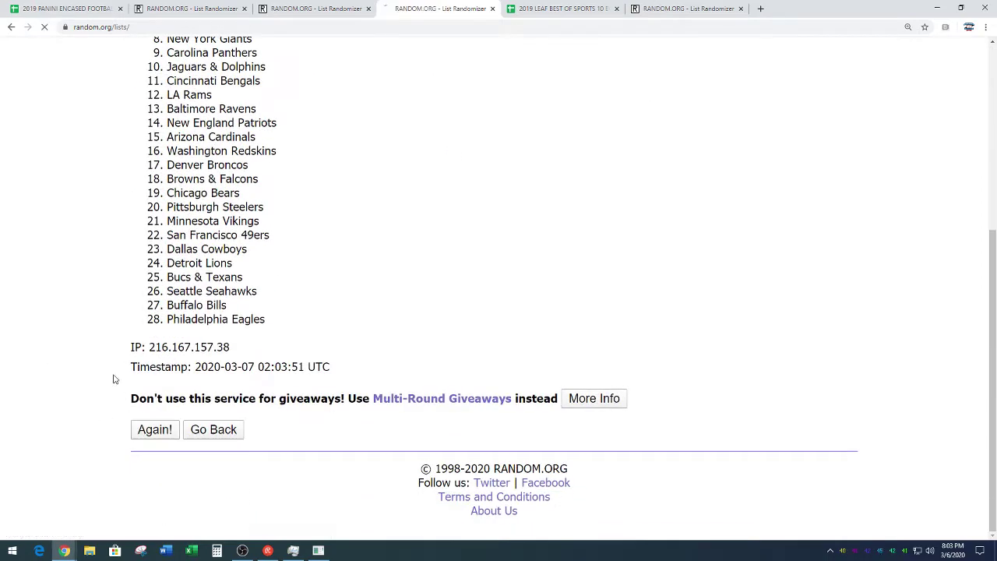
{"action": "left_click", "coordinate": [151, 428]}
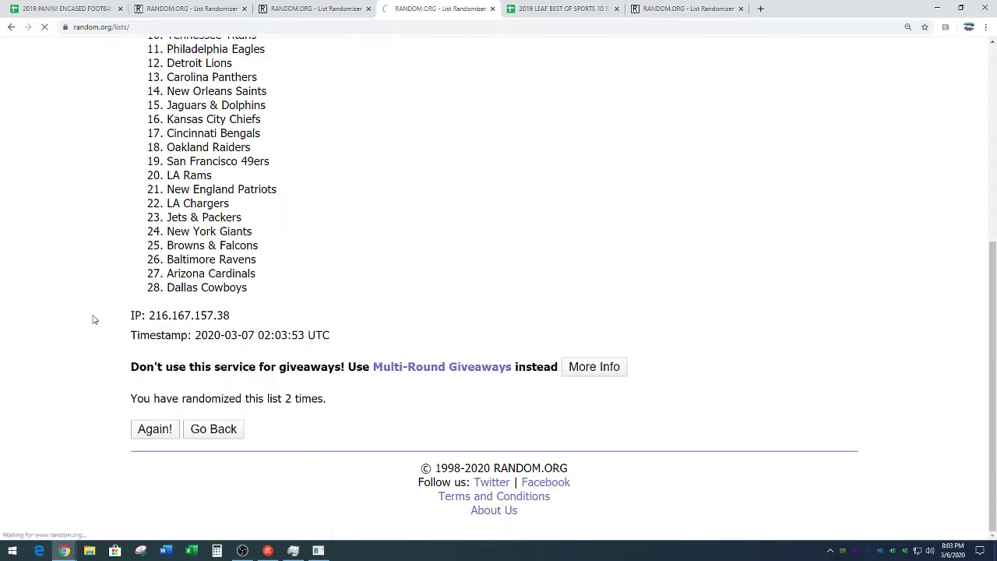
{"action": "left_click", "coordinate": [142, 434]}
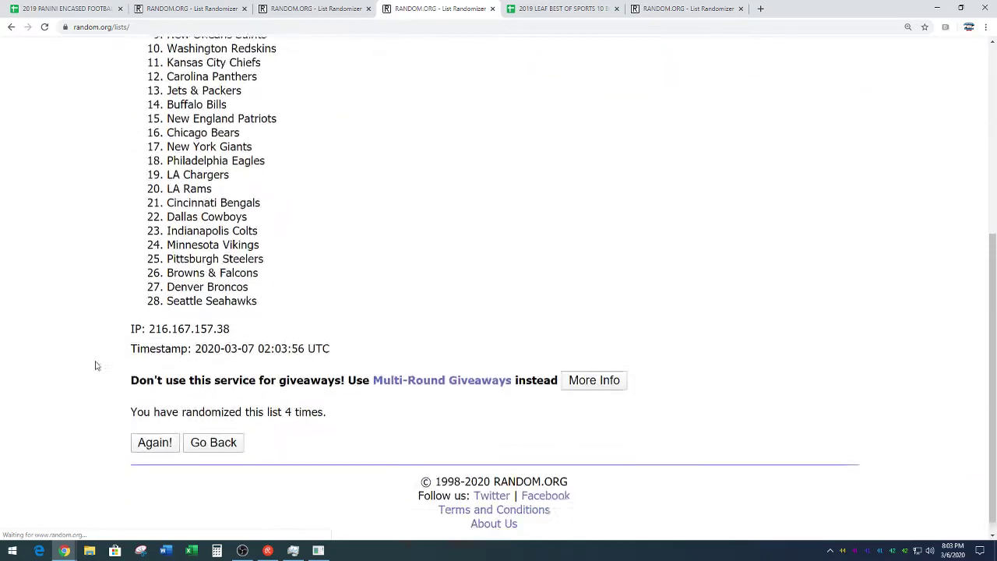
{"action": "scroll", "coordinate": [86, 304], "scroll_direction": "down", "scroll_amount": 5}
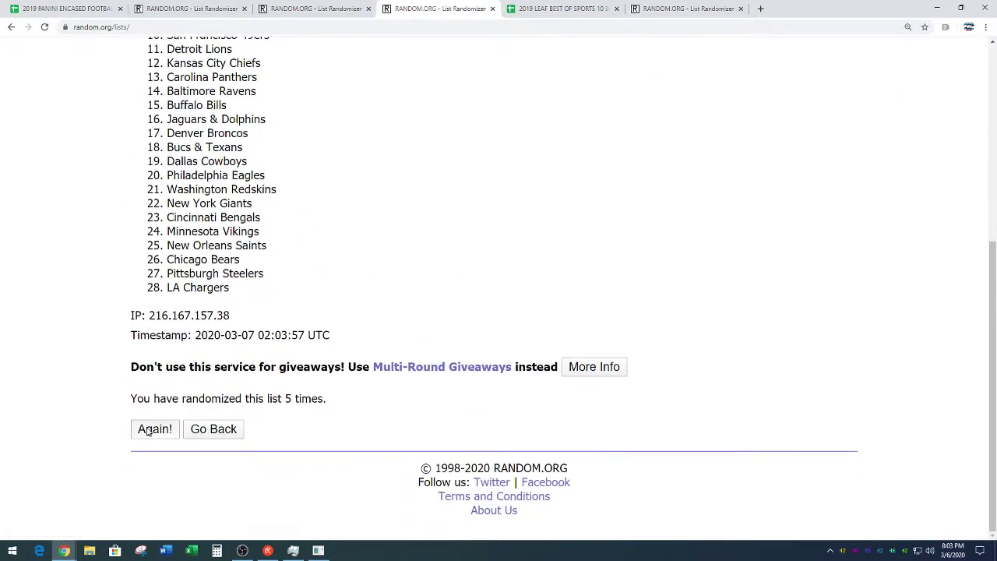
{"action": "left_click", "coordinate": [154, 430]}
{"action": "scroll", "coordinate": [88, 331], "scroll_direction": "down", "scroll_amount": 5}
{"action": "left_click", "coordinate": [140, 430]}
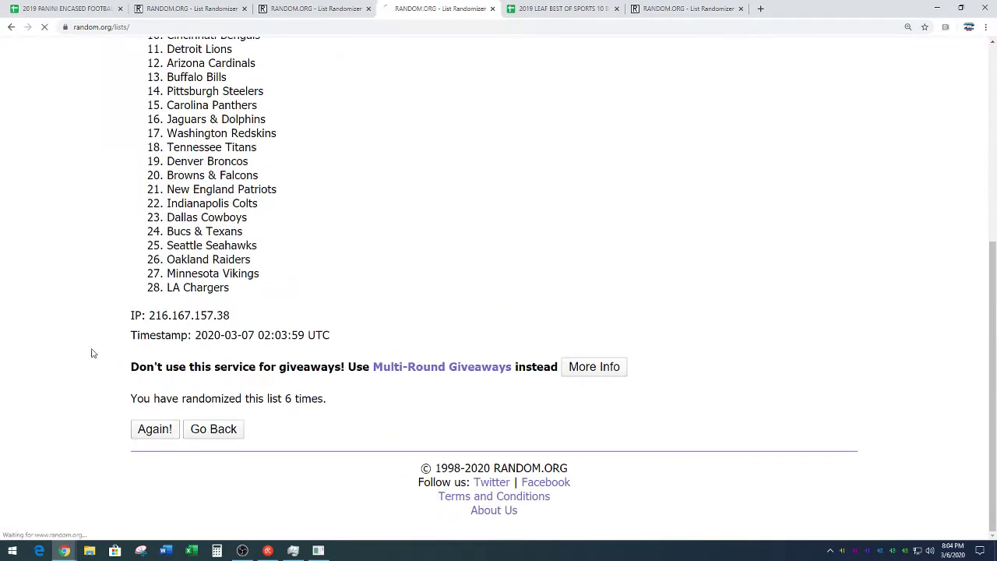
{"action": "scroll", "coordinate": [78, 366], "scroll_direction": "down", "scroll_amount": 5}
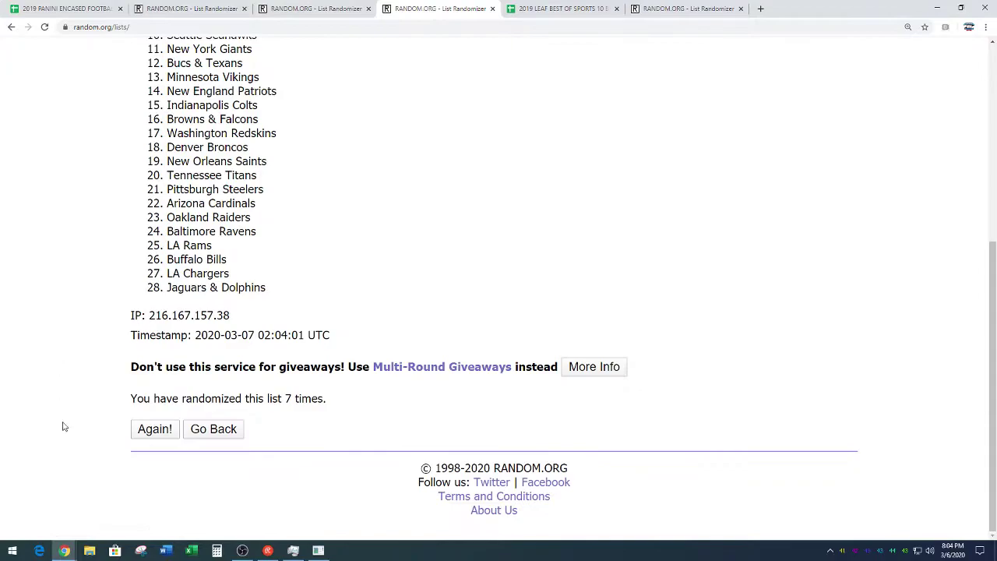
{"action": "left_click", "coordinate": [154, 434]}
- Copy the final team order, which begins with Arizona Cardinals
{"action": "scroll", "coordinate": [513, 249], "scroll_direction": "down", "scroll_amount": 2}
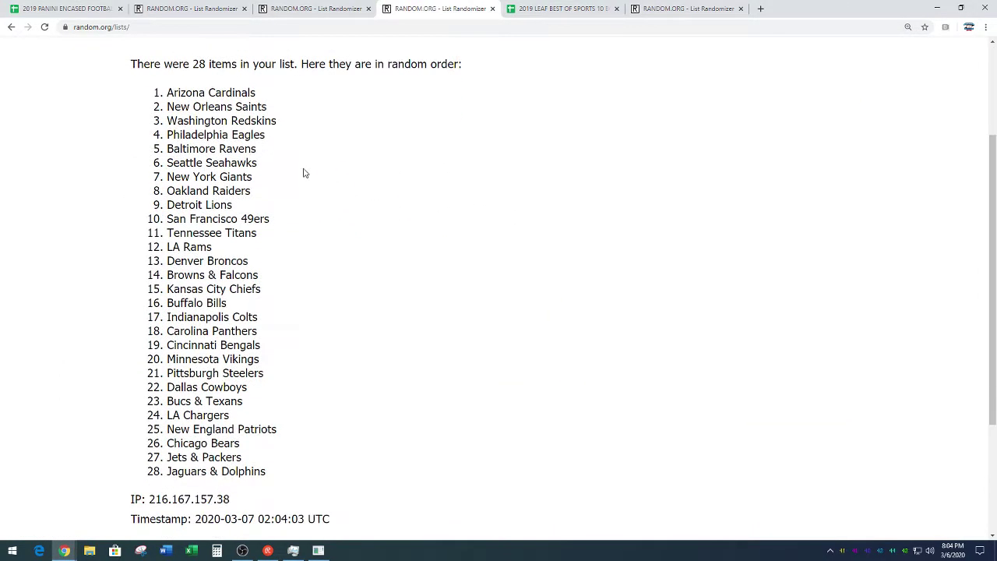
{"action": "left_click_drag", "start_coordinate": [169, 92], "coordinate": [275, 471]}
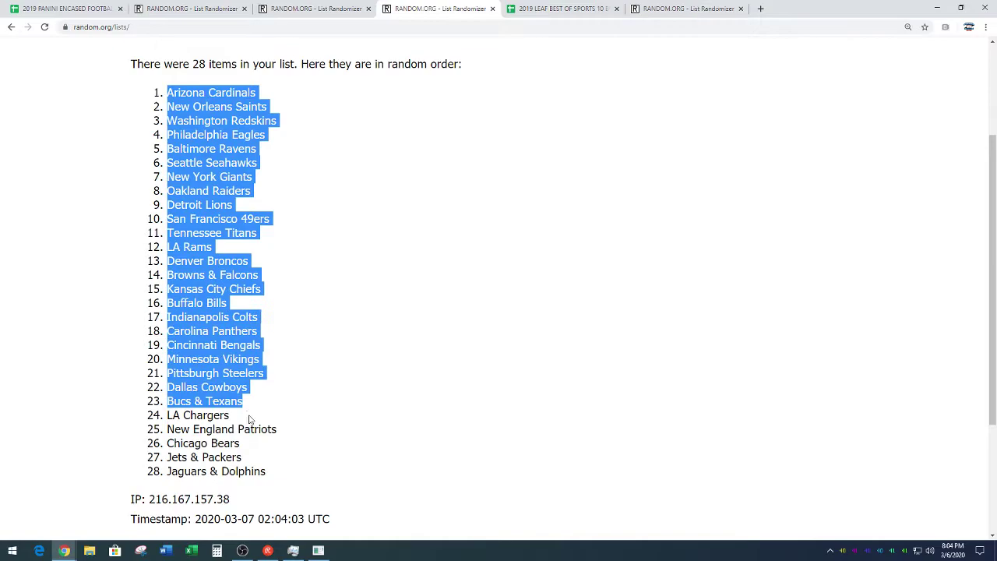
{"action": "right_click", "coordinate": [210, 426]}
{"action": "left_click", "coordinate": [218, 434]}
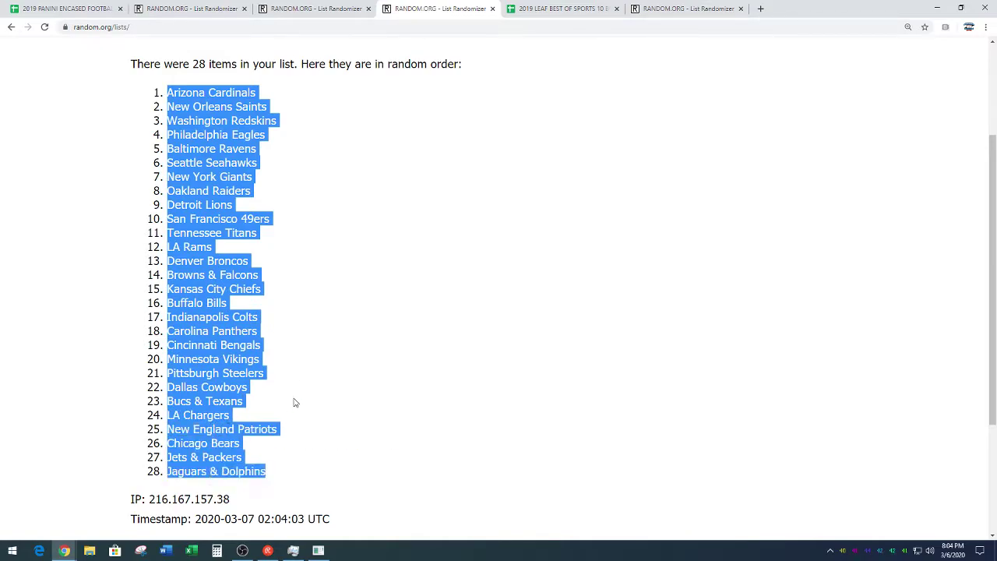
{"action": "left_click", "coordinate": [297, 402]}
{"action": "scroll", "coordinate": [347, 389], "scroll_direction": "down", "scroll_amount": 2}
{"action": "left_click_drag", "start_coordinate": [284, 401], "coordinate": [358, 406]}
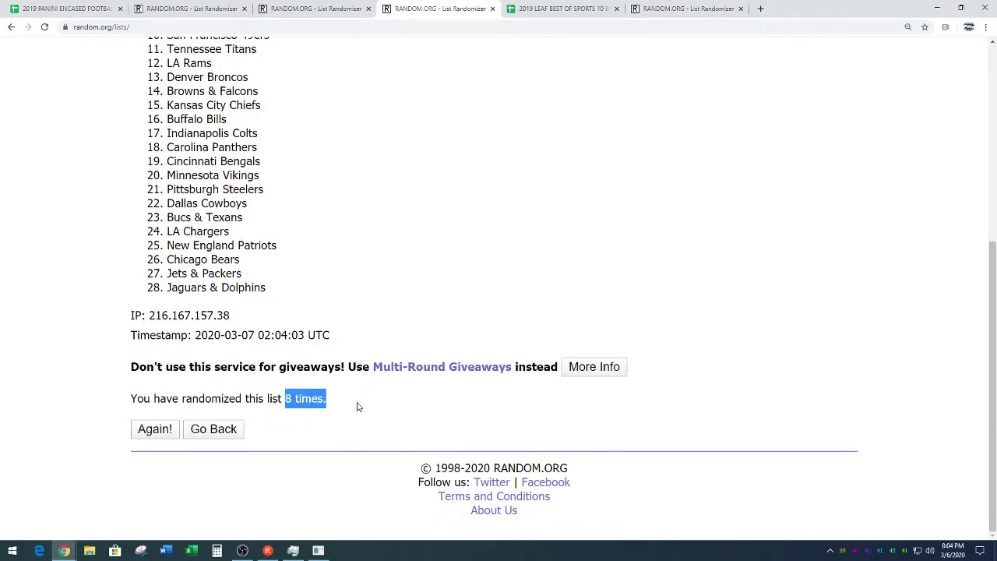
{"action": "left_click", "coordinate": [389, 282]}
{"action": "scroll", "coordinate": [390, 281], "scroll_direction": "up", "scroll_amount": 2}
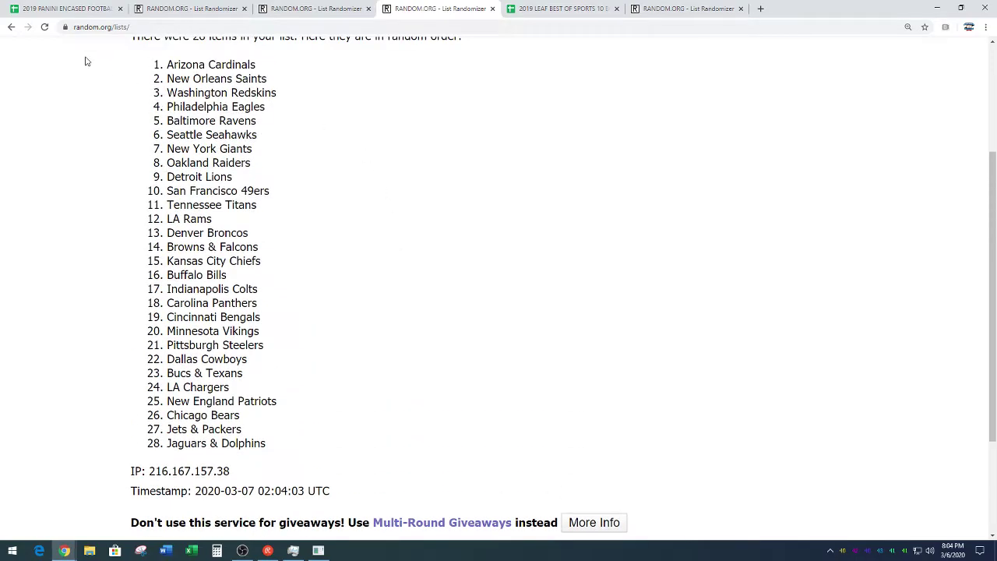
- Paste the shuffled teams into column B starting at B1
{"action": "left_click", "coordinate": [59, 9]}
{"action": "scroll", "coordinate": [356, 412], "scroll_direction": "up", "scroll_amount": 3}
{"action": "scroll", "coordinate": [364, 399], "scroll_direction": "up", "scroll_amount": 4}
{"action": "scroll", "coordinate": [372, 393], "scroll_direction": "up", "scroll_amount": 3}
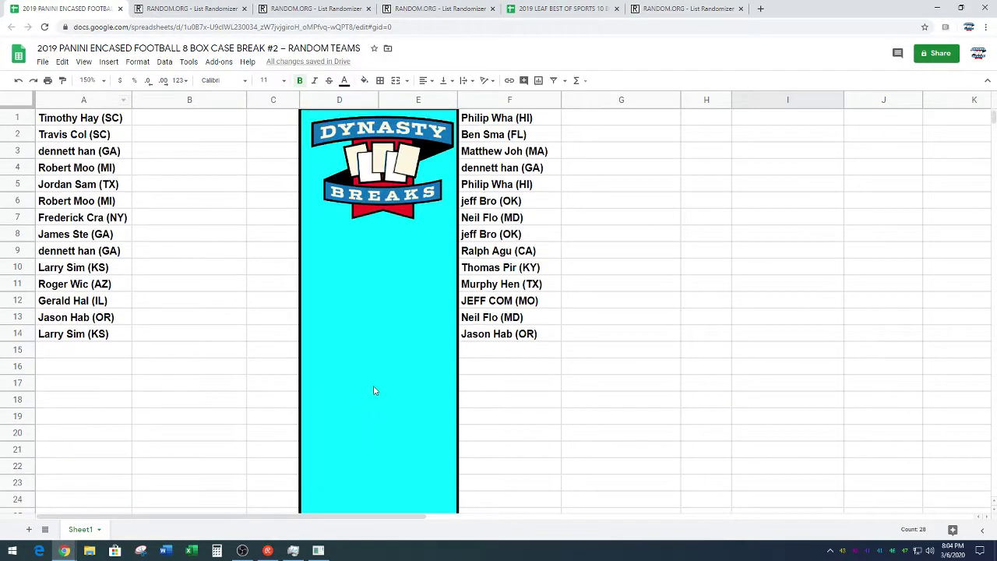
{"action": "left_click", "coordinate": [240, 123]}
{"action": "key", "text": "ctrl+v"}
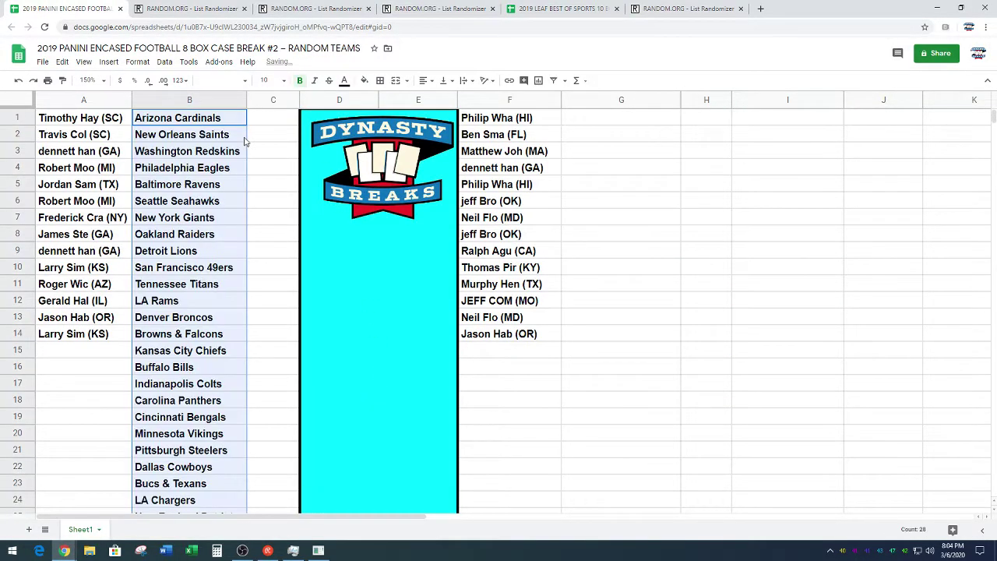
- Move teams B15:B28 to column G from G1 and zoom the sheet to 200%
{"action": "scroll", "coordinate": [284, 238], "scroll_direction": "down", "scroll_amount": 3}
{"action": "scroll", "coordinate": [265, 229], "scroll_direction": "down", "scroll_amount": 1}
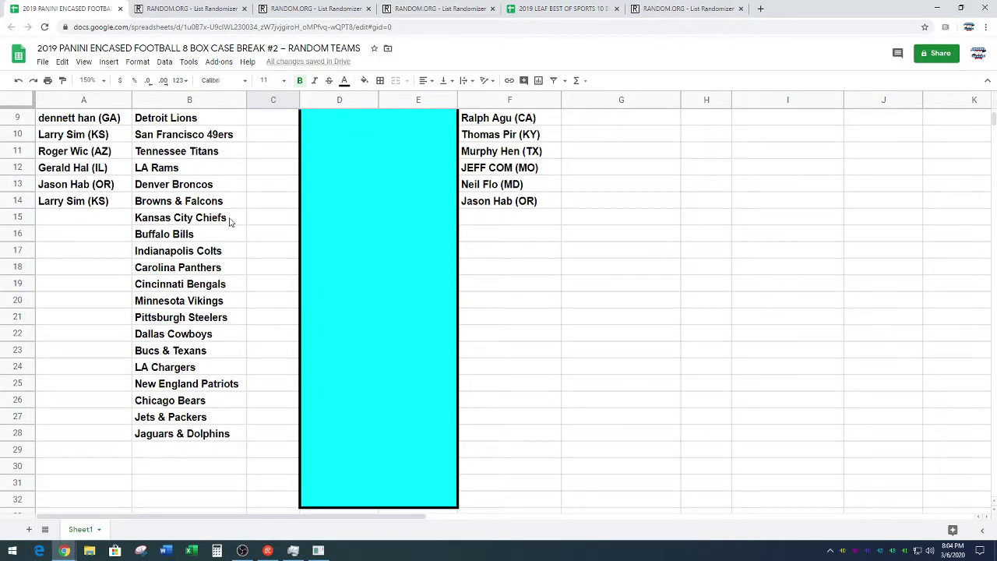
{"action": "left_click_drag", "start_coordinate": [231, 217], "coordinate": [194, 433]}
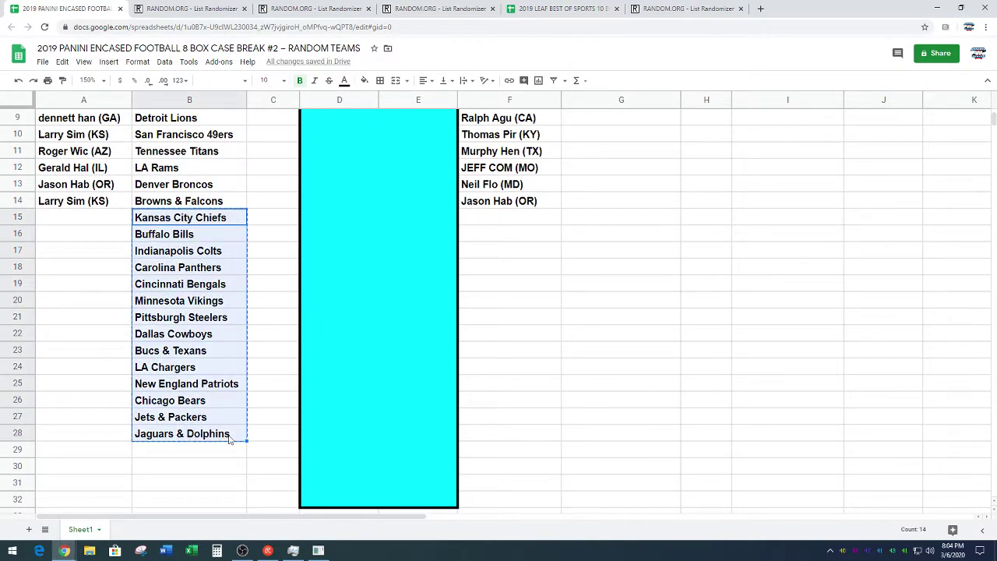
{"action": "scroll", "coordinate": [673, 330], "scroll_direction": "up", "scroll_amount": 4}
{"action": "left_click", "coordinate": [643, 121]}
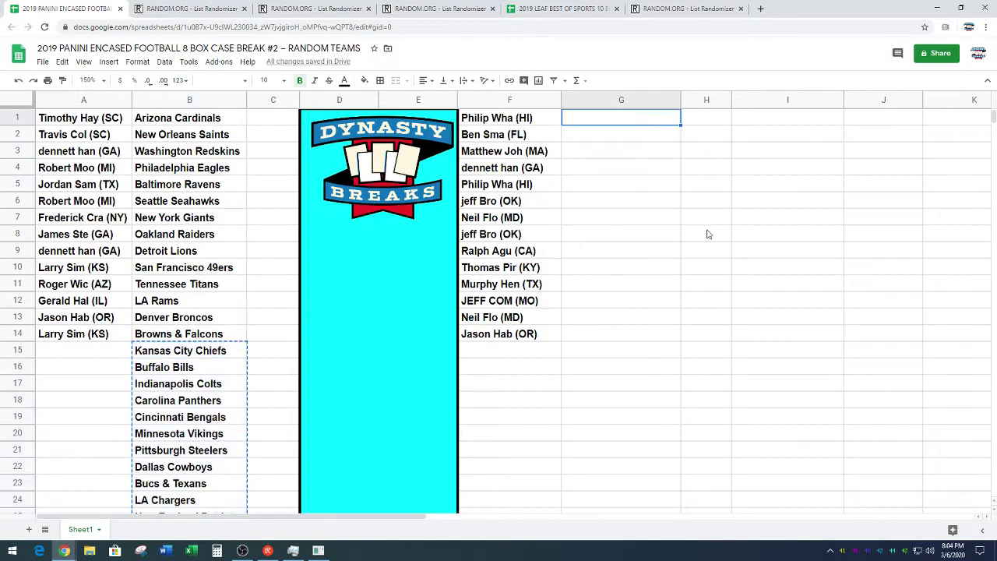
{"action": "key", "text": "ctrl+v"}
{"action": "left_click", "coordinate": [962, 271]}
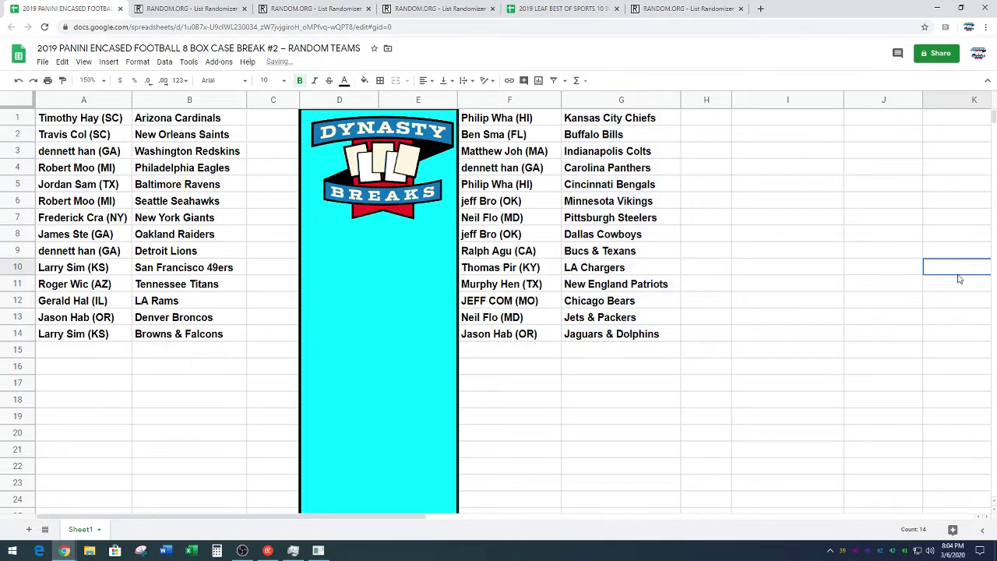
{"action": "left_click", "coordinate": [89, 80]}
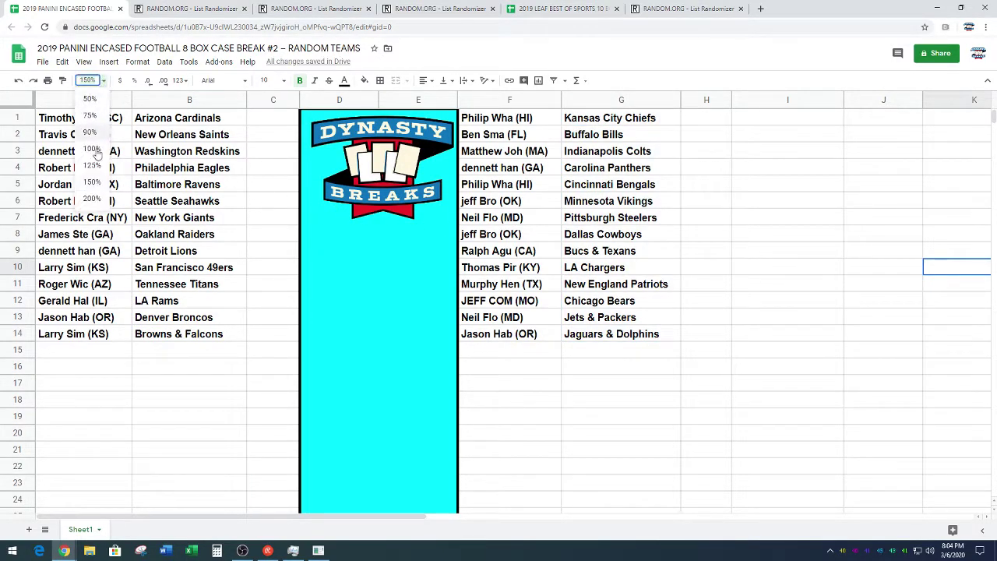
{"action": "left_click", "coordinate": [92, 199]}
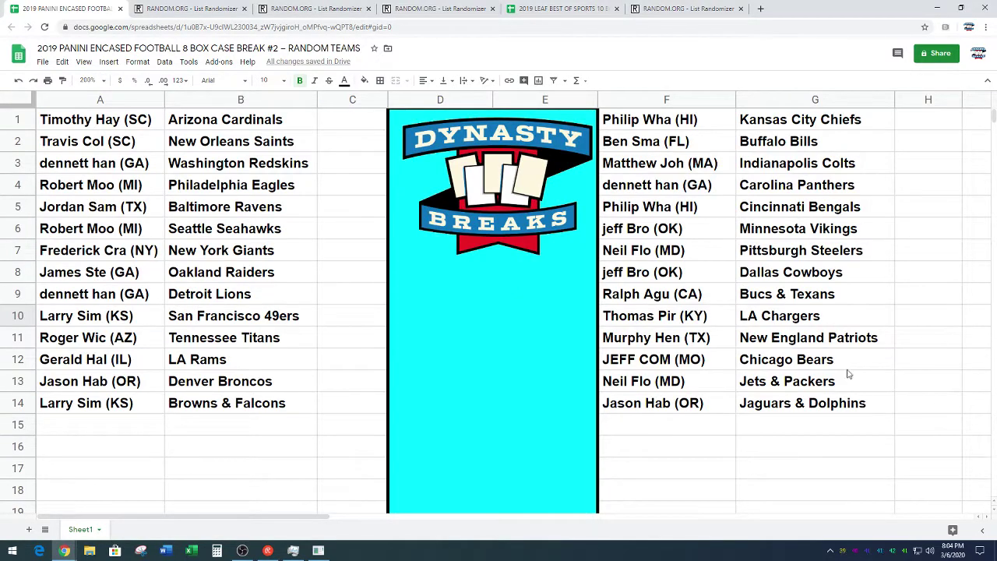